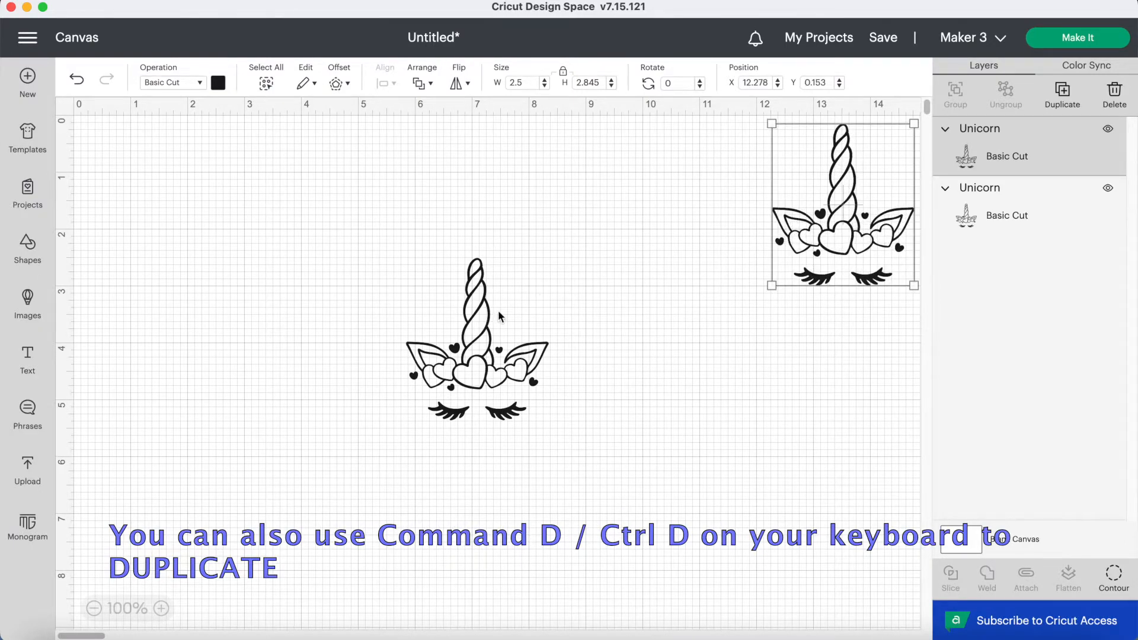
# Use Contour on the central unicorn to hide its outer outline, leaving the separate solid pieces
pyautogui.click(453, 360)
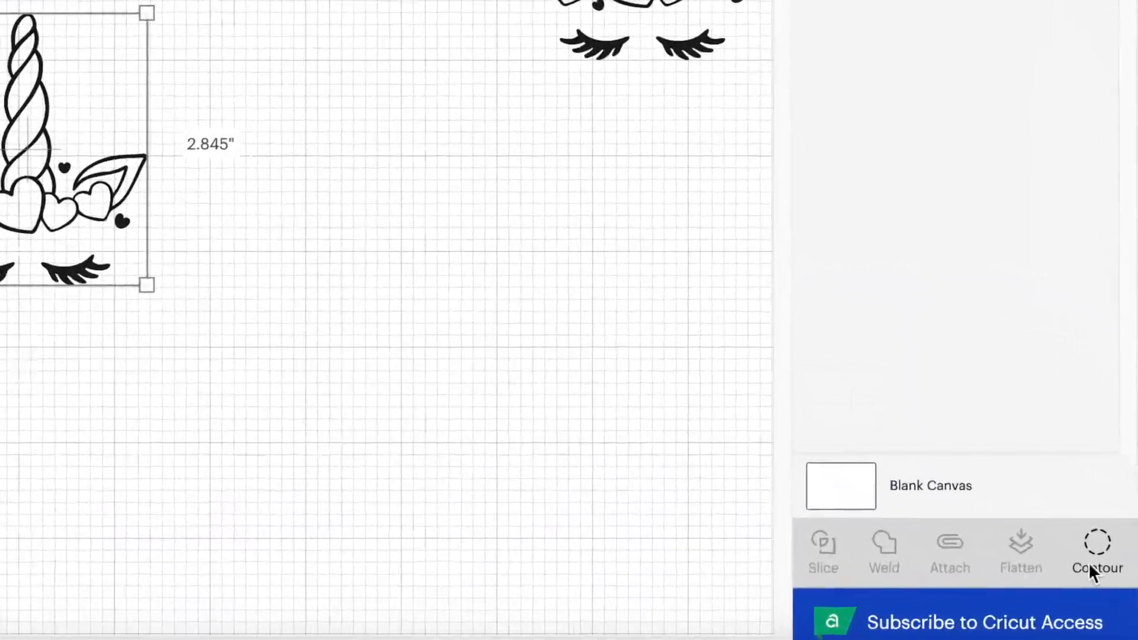
pyautogui.click(1098, 550)
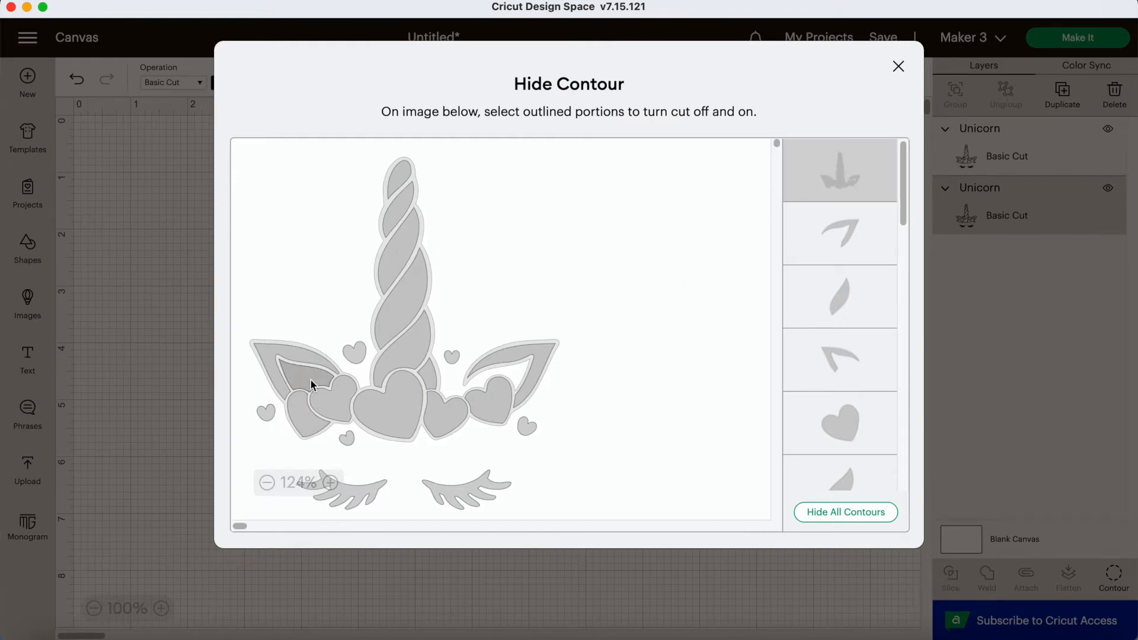
pyautogui.click(619, 579)
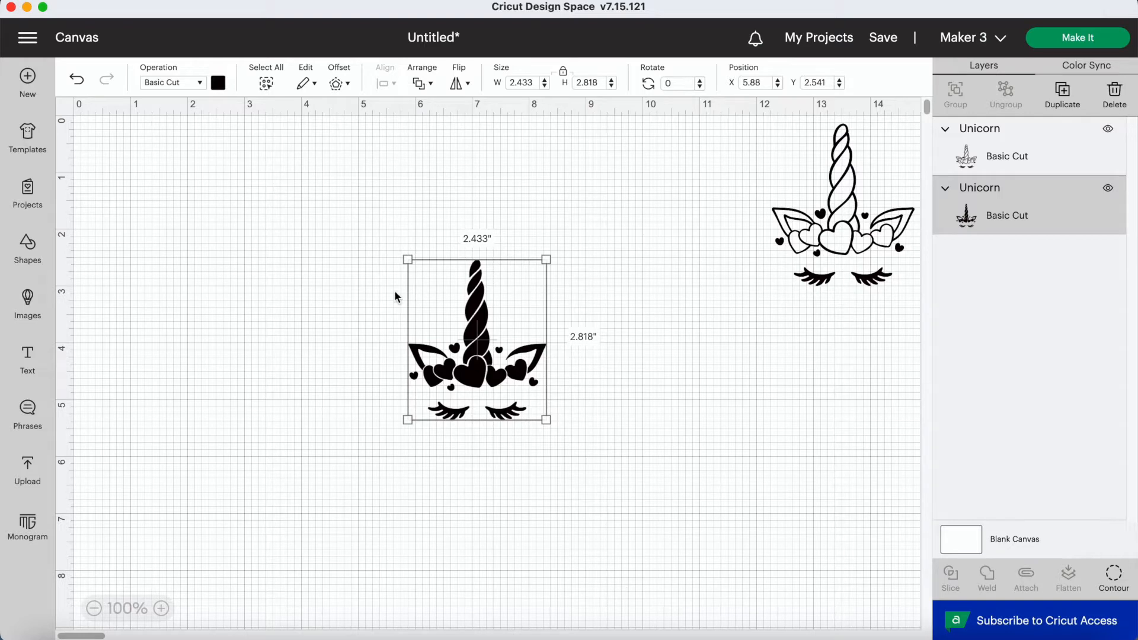
# Duplicate the solid black unicorn three times
pyautogui.click(1063, 89)
pyautogui.click(1063, 89)
pyautogui.click(1063, 89)
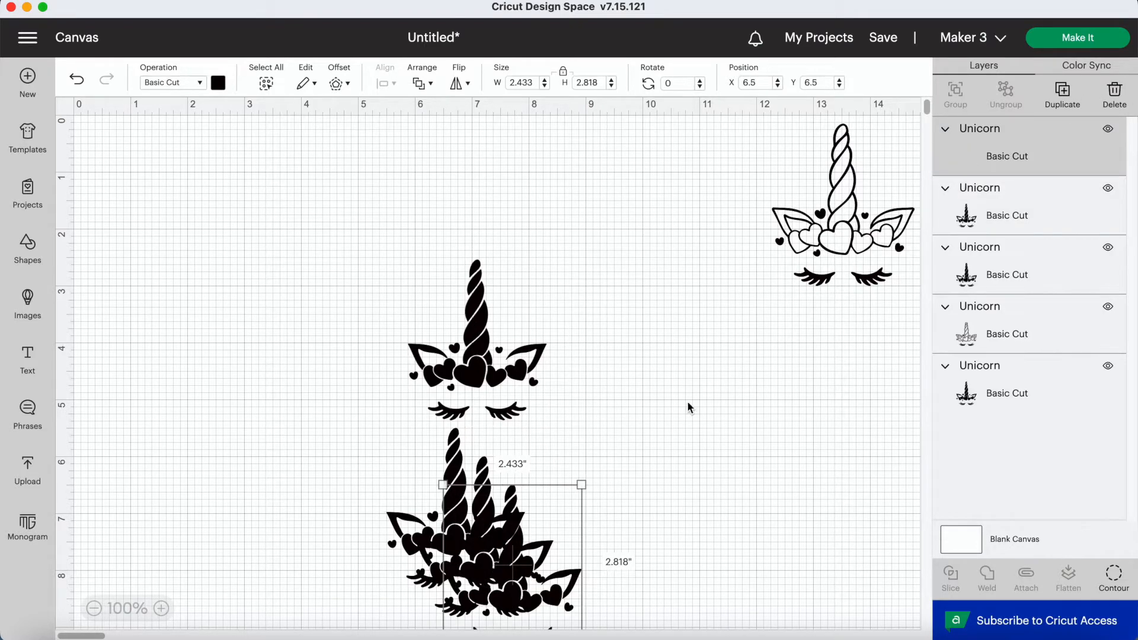
# Spread the three copies apart on the left side of the canvas and shift the original solid unicorn slightly away from them
pyautogui.moveTo(532, 544); pyautogui.dragTo(243, 266)
pyautogui.moveTo(473, 521); pyautogui.dragTo(243, 473)
pyautogui.click(425, 536)
pyautogui.moveTo(424, 536); pyautogui.dragTo(312, 234)
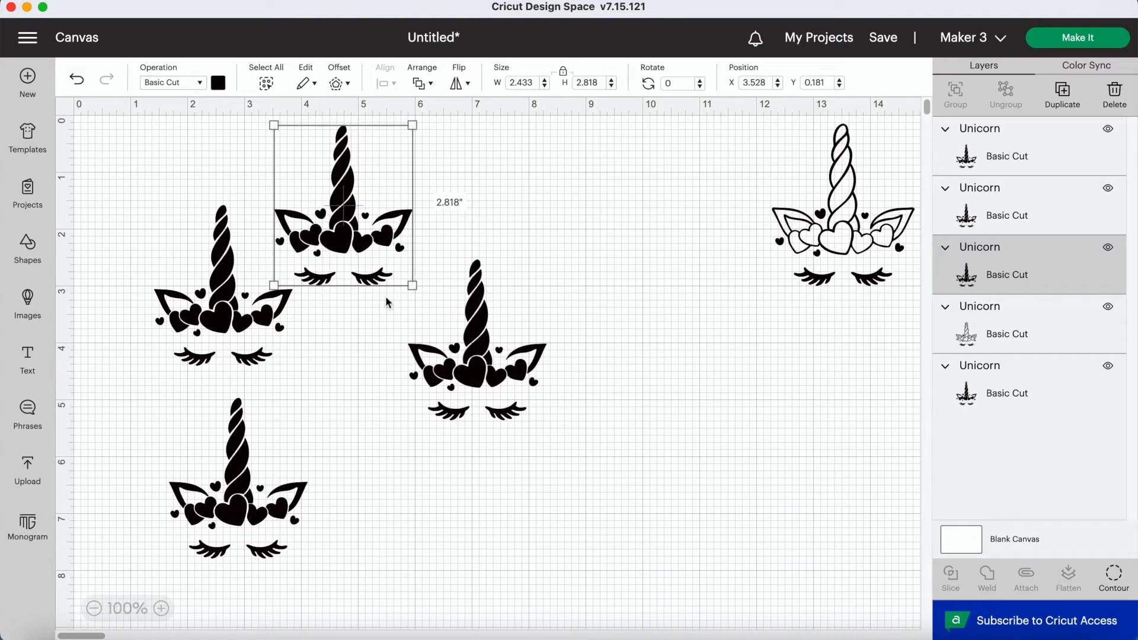
pyautogui.moveTo(472, 370); pyautogui.dragTo(508, 391)
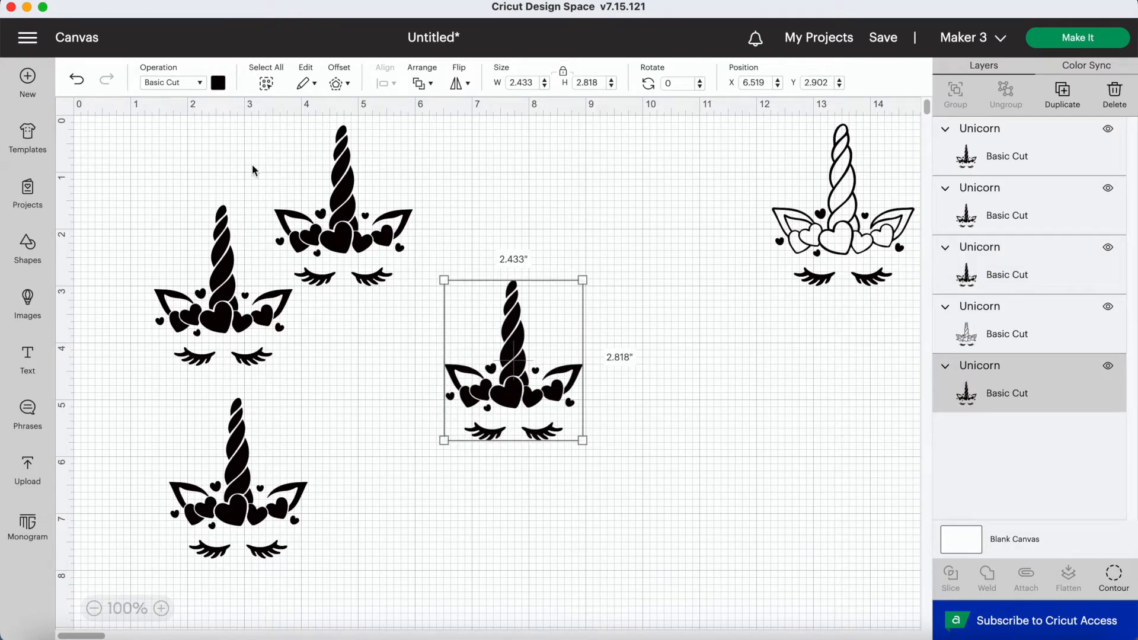
# Recolour the uppermost solid unicorn copy light grey
pyautogui.click(352, 256)
pyautogui.click(218, 88)
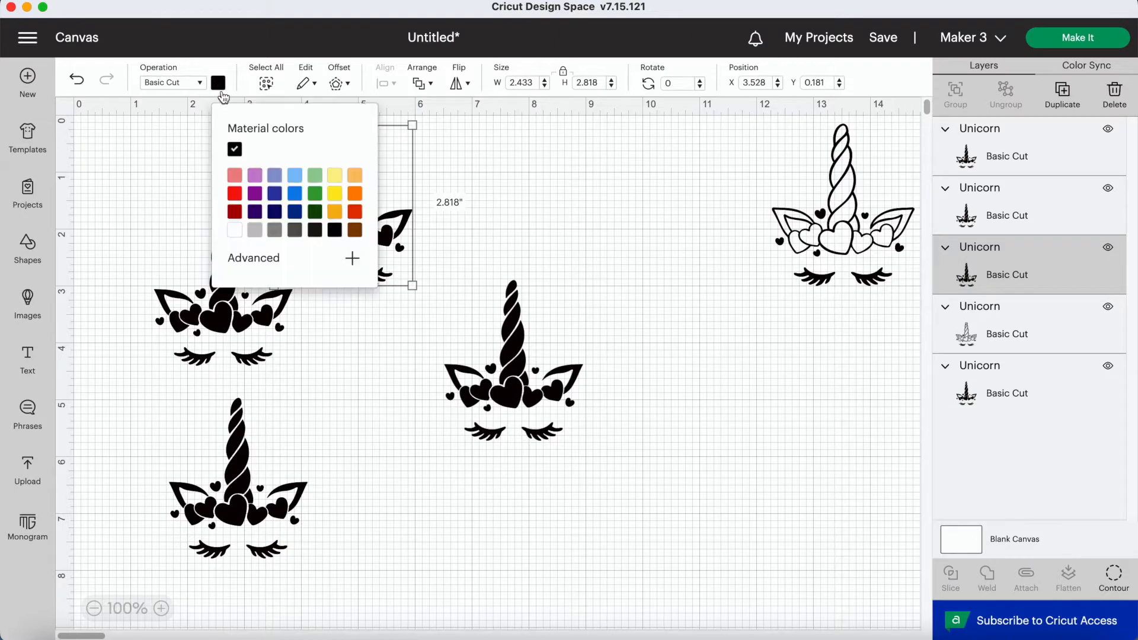
pyautogui.click(255, 230)
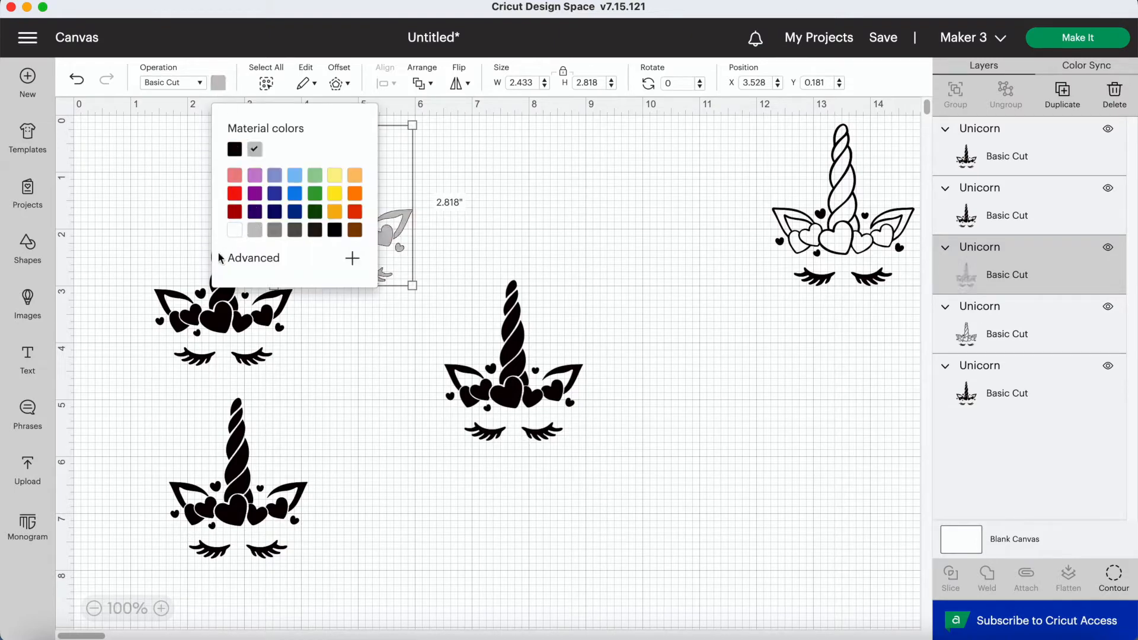
# Recolour the black copy directly below and left of the grey unicorn periwinkle blue
pyautogui.click(207, 317)
pyautogui.click(218, 84)
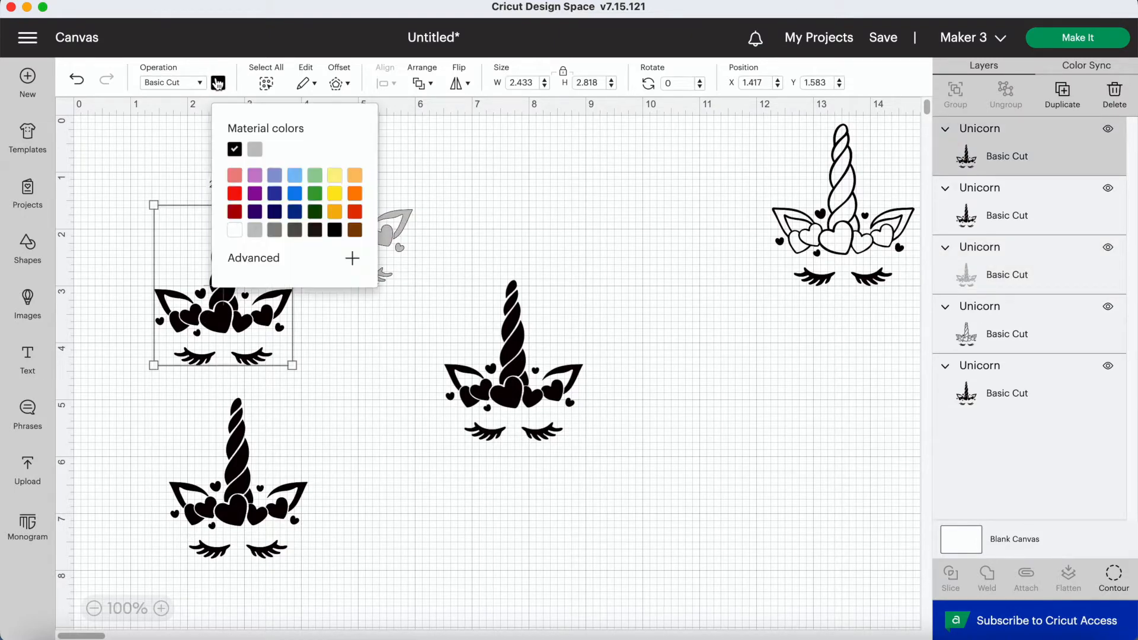
pyautogui.click(274, 181)
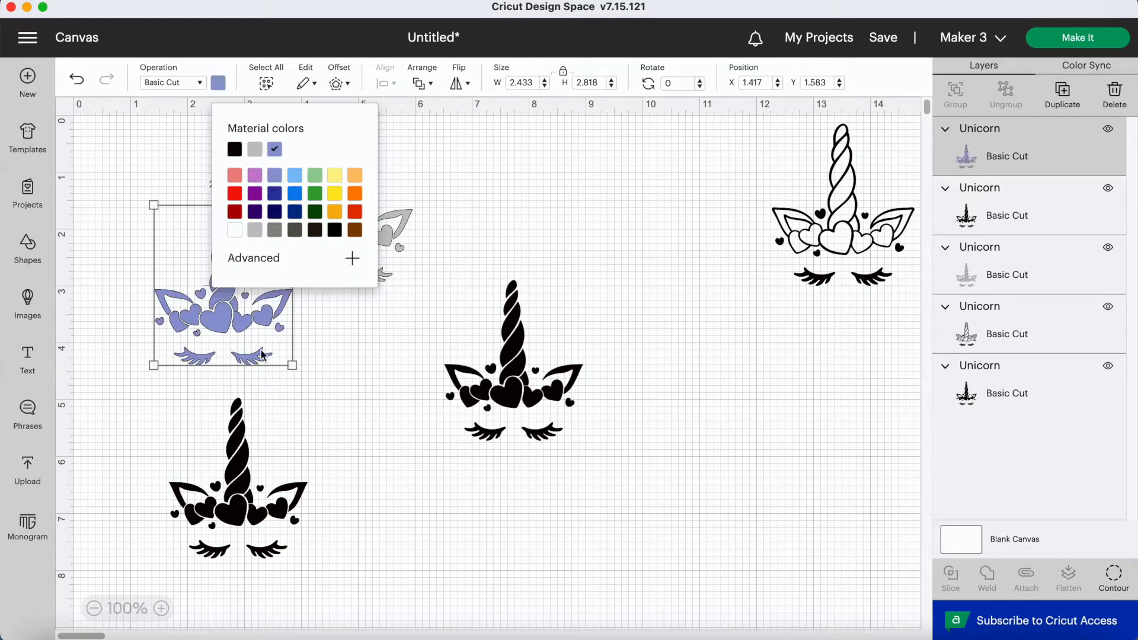
# Recolour the lowest solid unicorn copy light orange
pyautogui.click(226, 475)
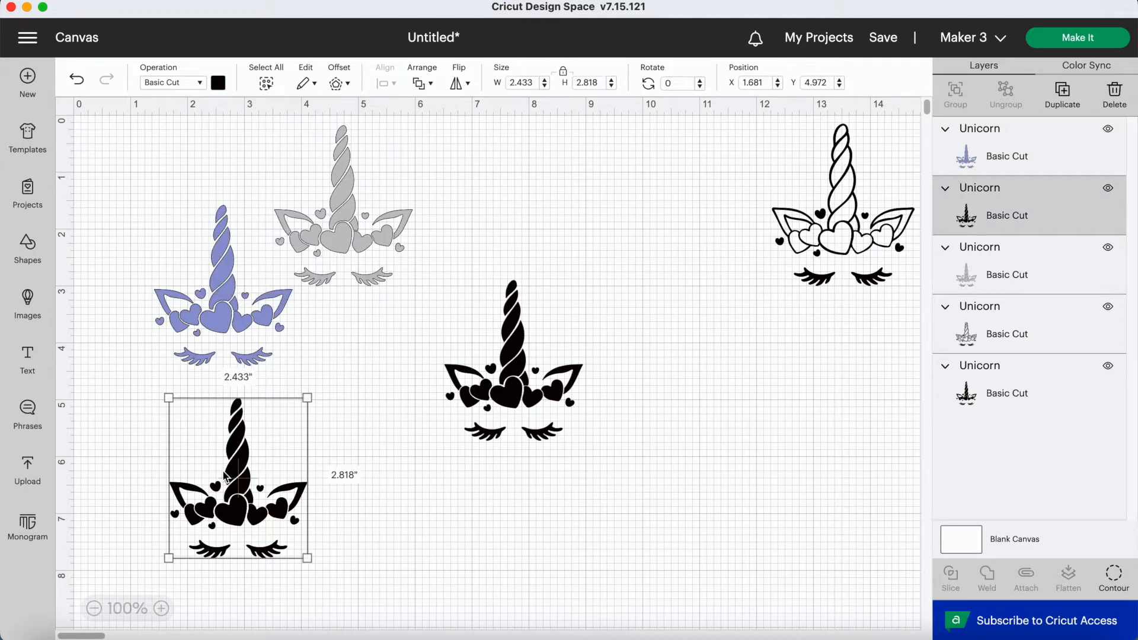
pyautogui.click(218, 84)
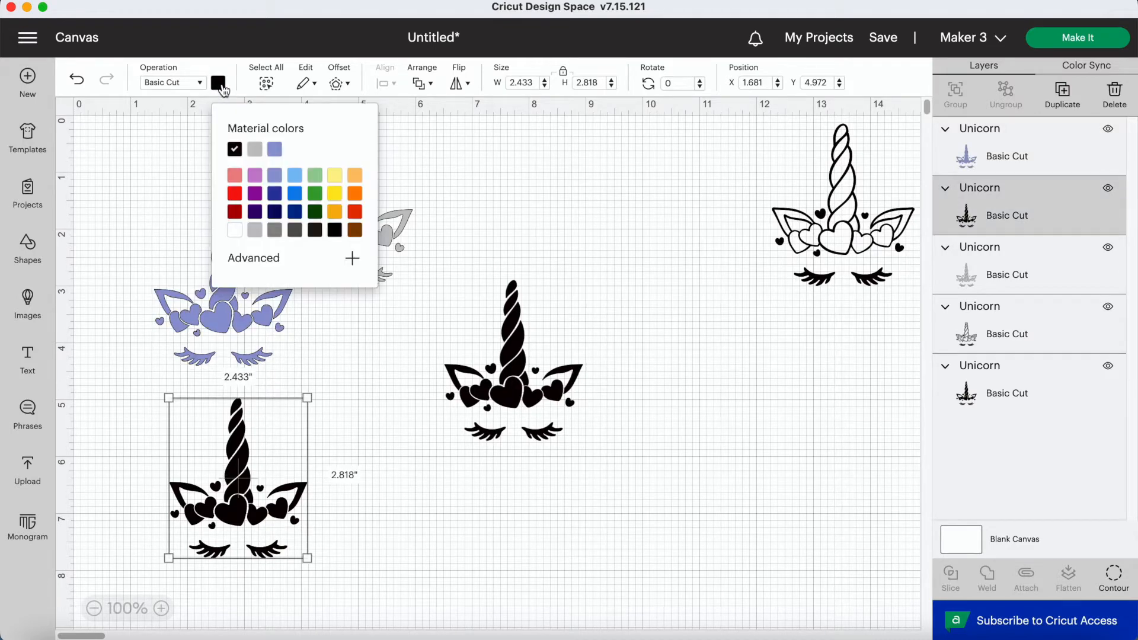
pyautogui.click(355, 176)
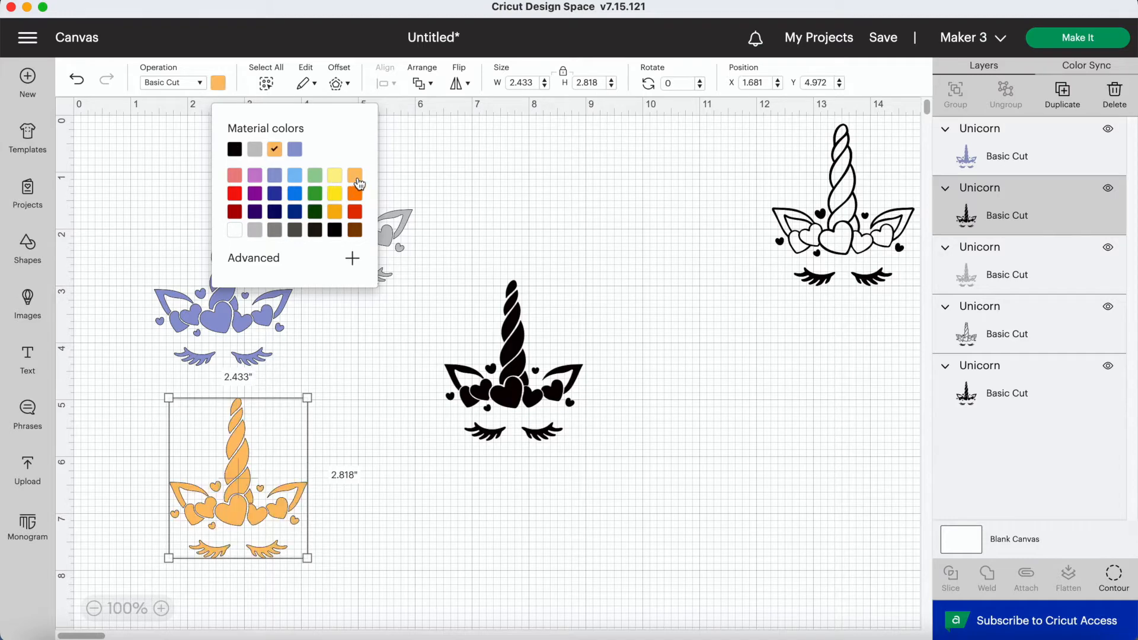
pyautogui.click(384, 413)
# Bring the grey, blue and orange unicorns onto the black one and align all four on their centres
pyautogui.moveTo(330, 221); pyautogui.dragTo(488, 370)
pyautogui.moveTo(190, 292); pyautogui.dragTo(440, 374)
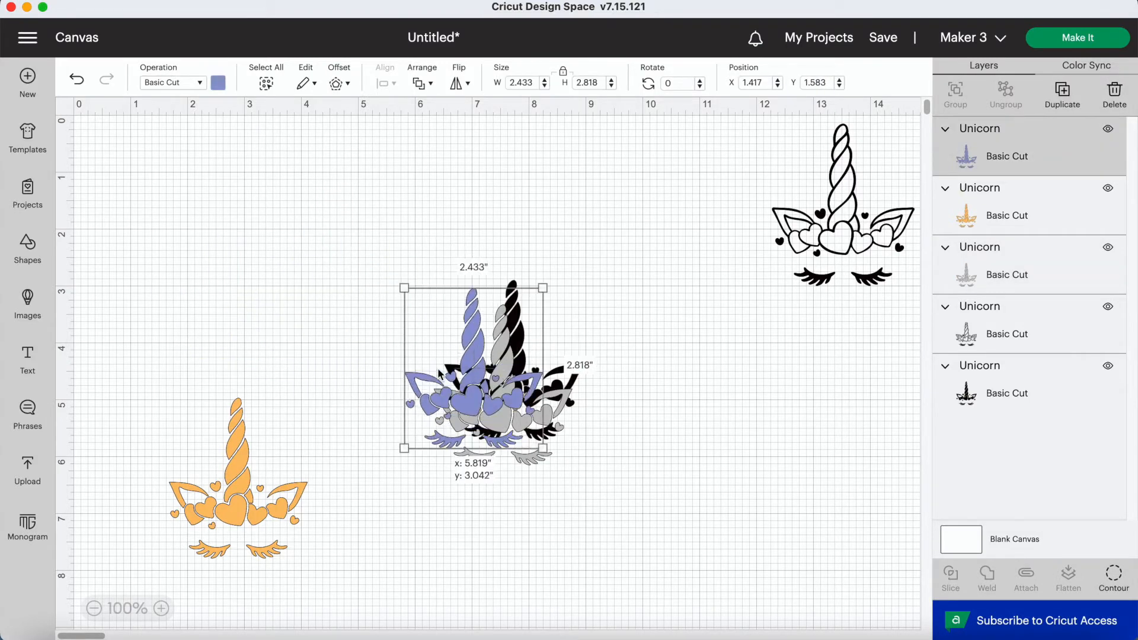
pyautogui.moveTo(222, 464); pyautogui.dragTo(453, 384)
pyautogui.moveTo(325, 338); pyautogui.dragTo(558, 389)
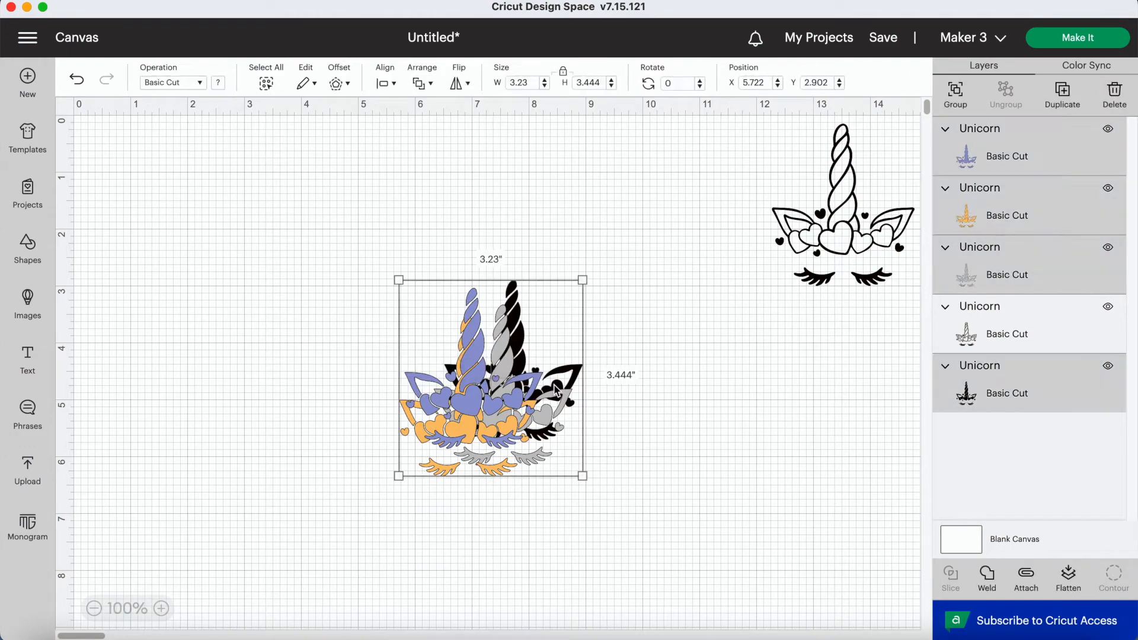
pyautogui.click(383, 83)
pyautogui.click(409, 250)
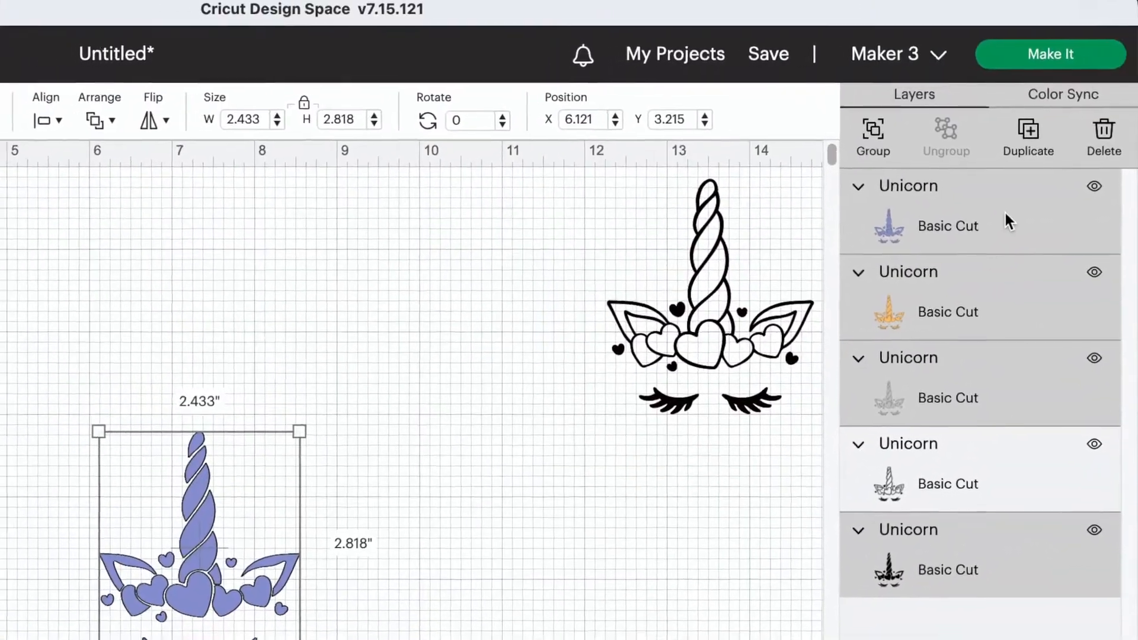
# Hide all contours of the blue unicorn except the large middle heart and the two outer hearts of the headband
pyautogui.click(984, 154)
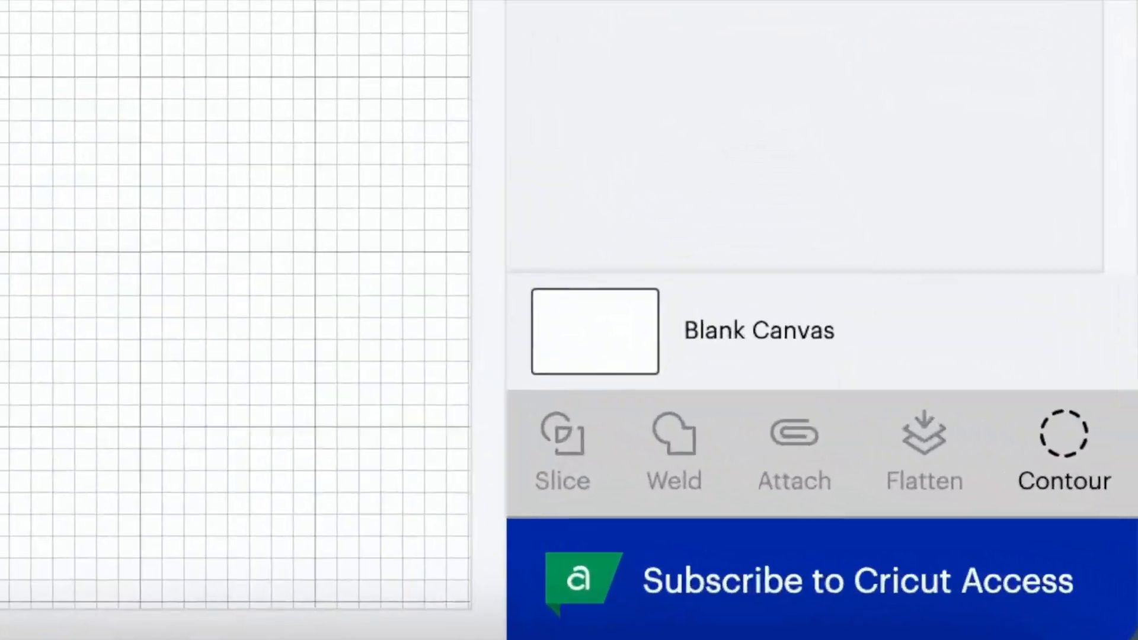
pyautogui.click(1113, 575)
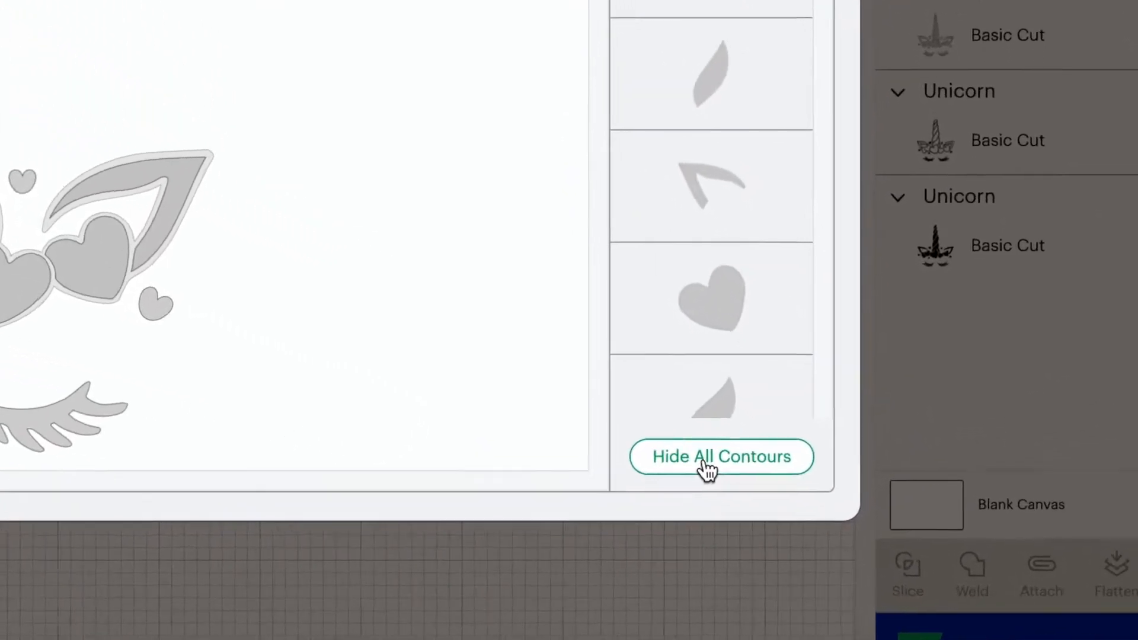
pyautogui.click(705, 467)
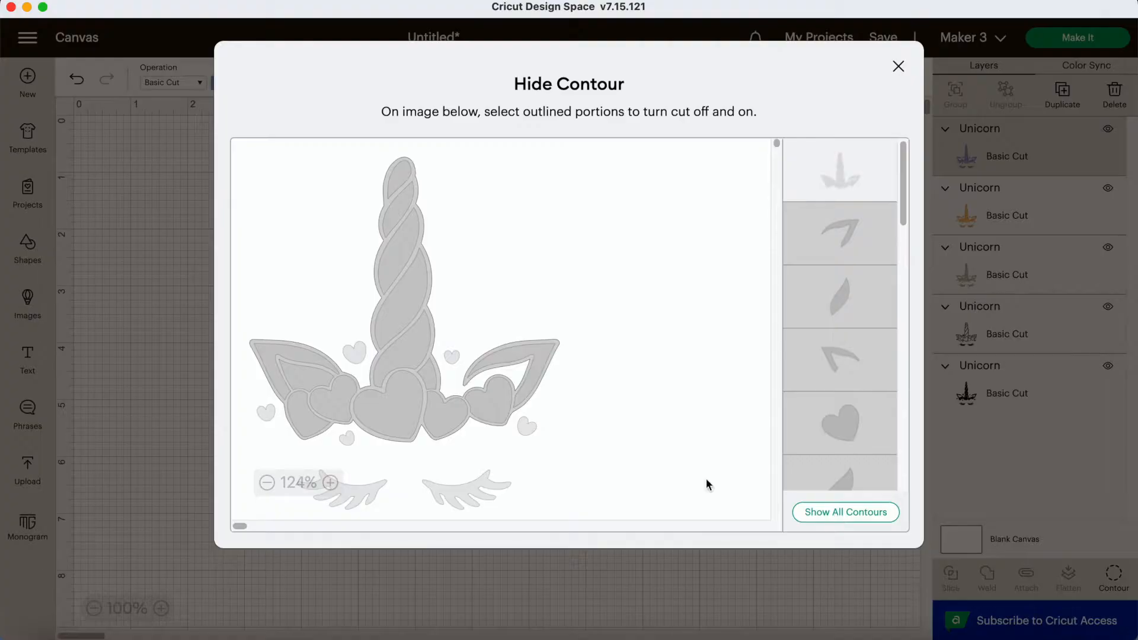
pyautogui.click(496, 408)
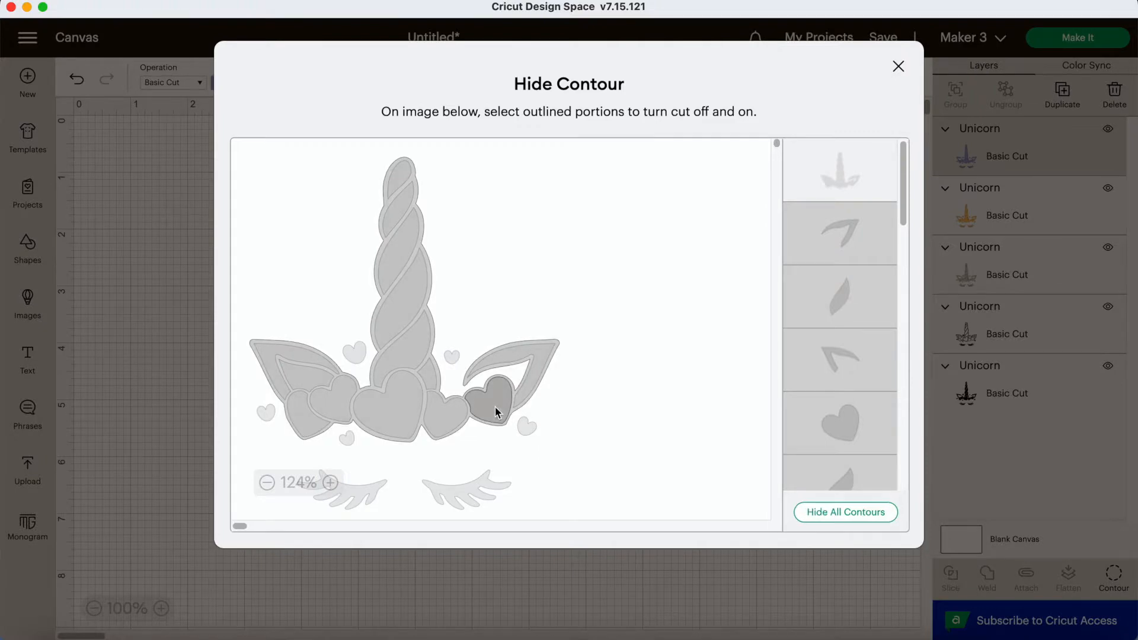
pyautogui.click(399, 411)
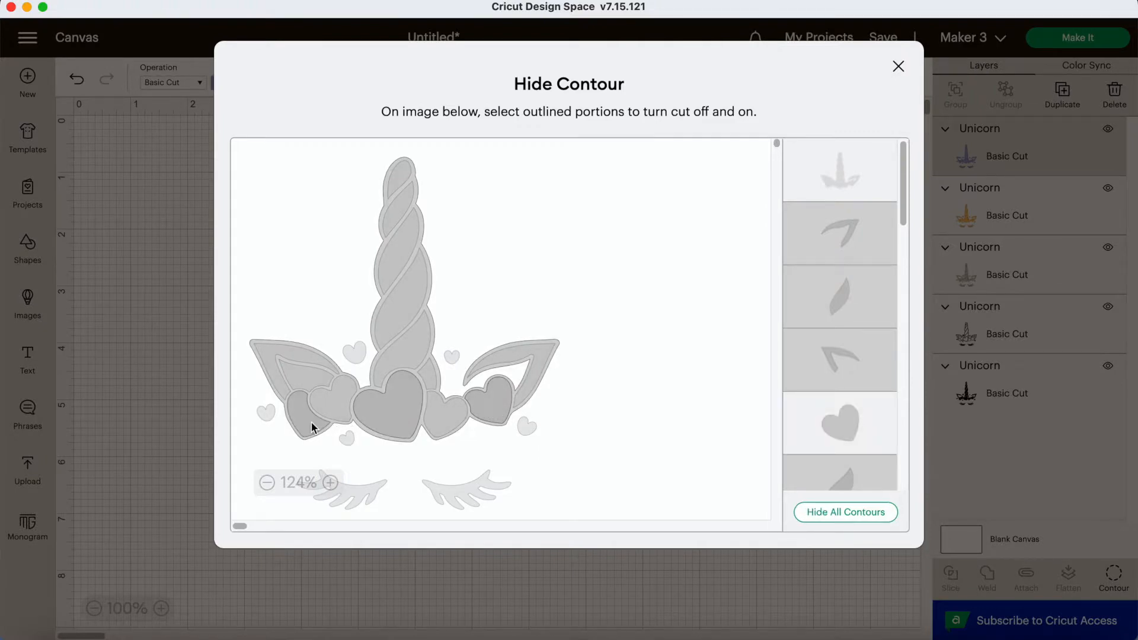
pyautogui.click(311, 421)
pyautogui.click(834, 173)
pyautogui.click(457, 573)
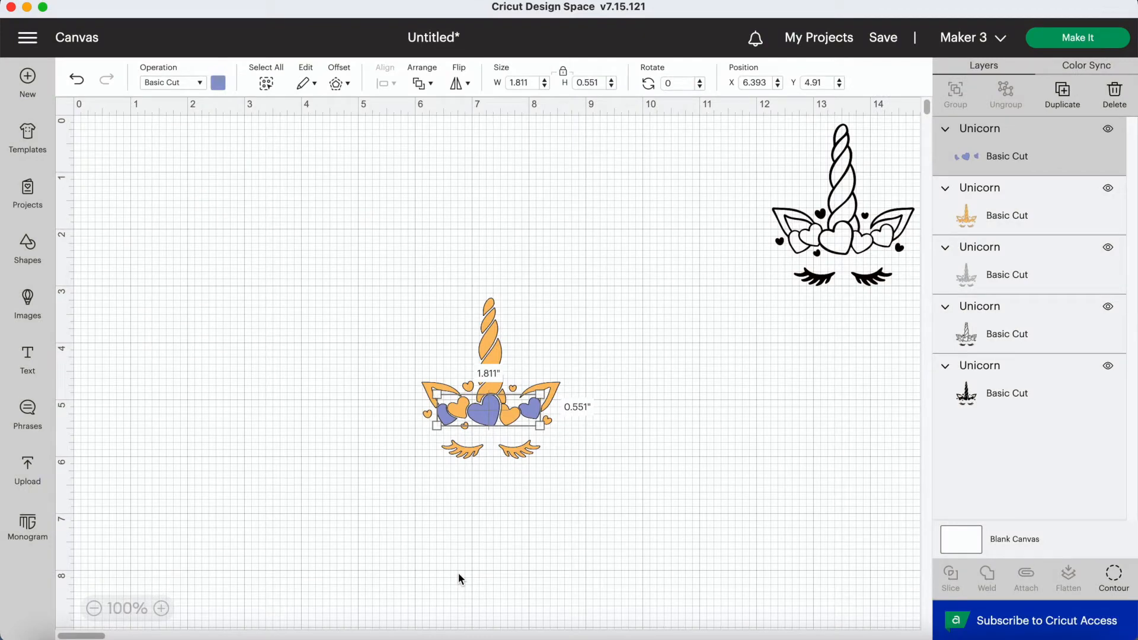
# Hide all contours of the orange unicorn except the two headband hearts on either side of the large middle heart
pyautogui.click(1031, 209)
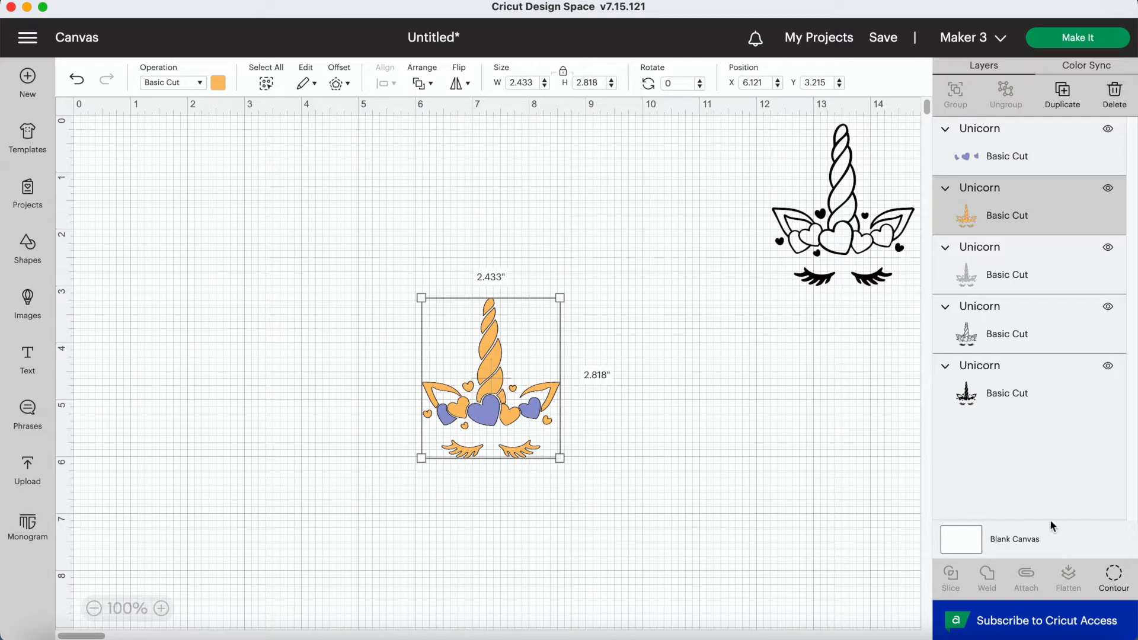
pyautogui.click(1109, 580)
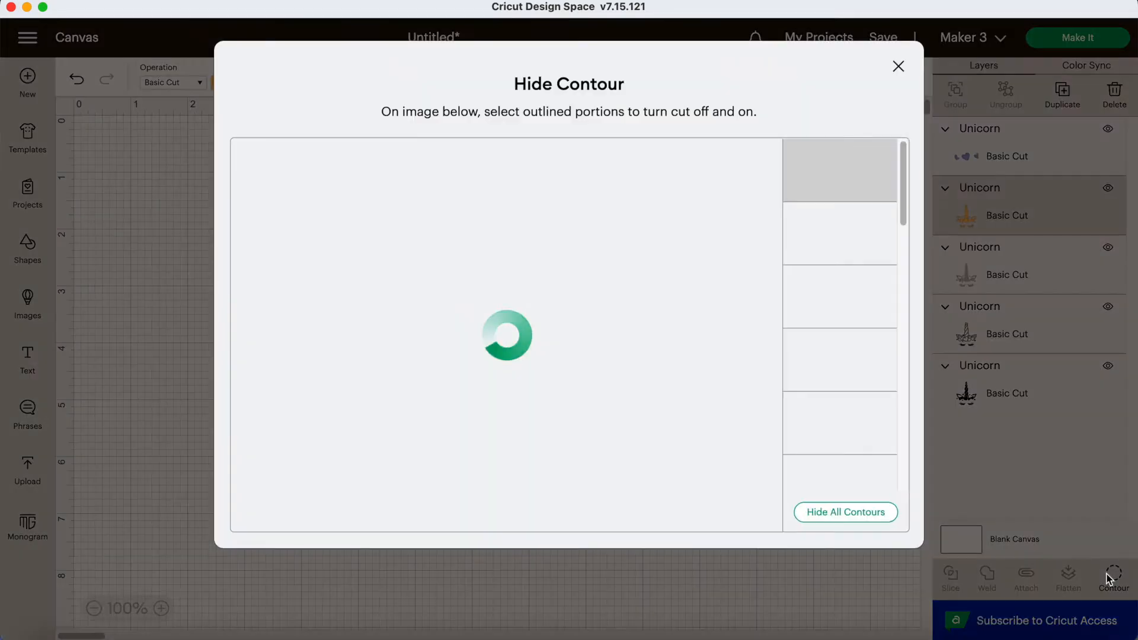
pyautogui.click(813, 518)
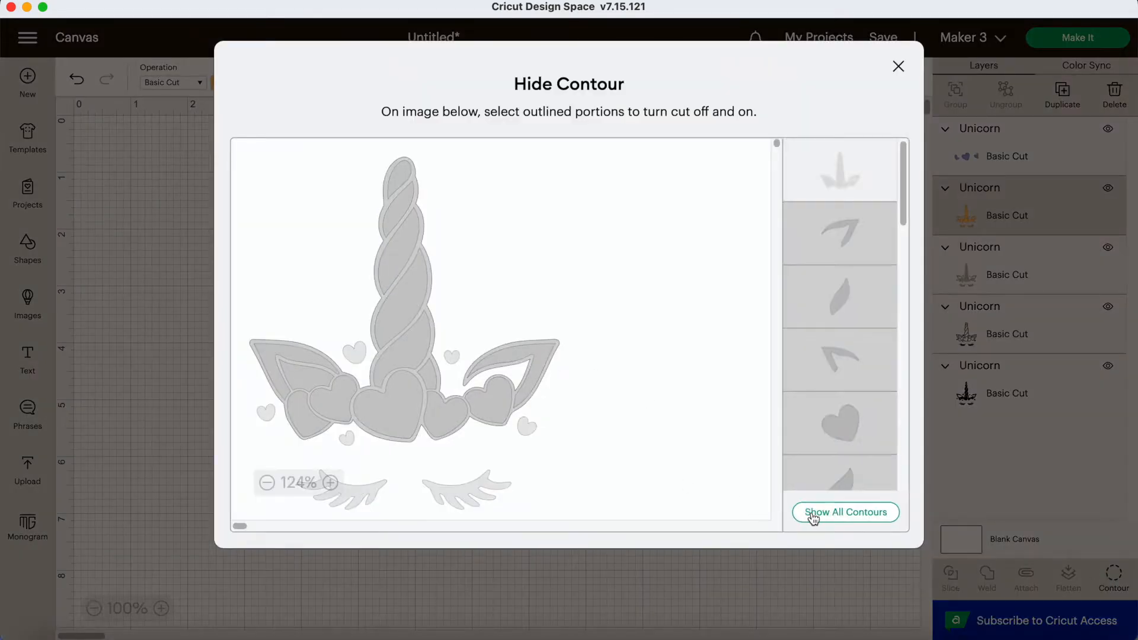
pyautogui.click(440, 416)
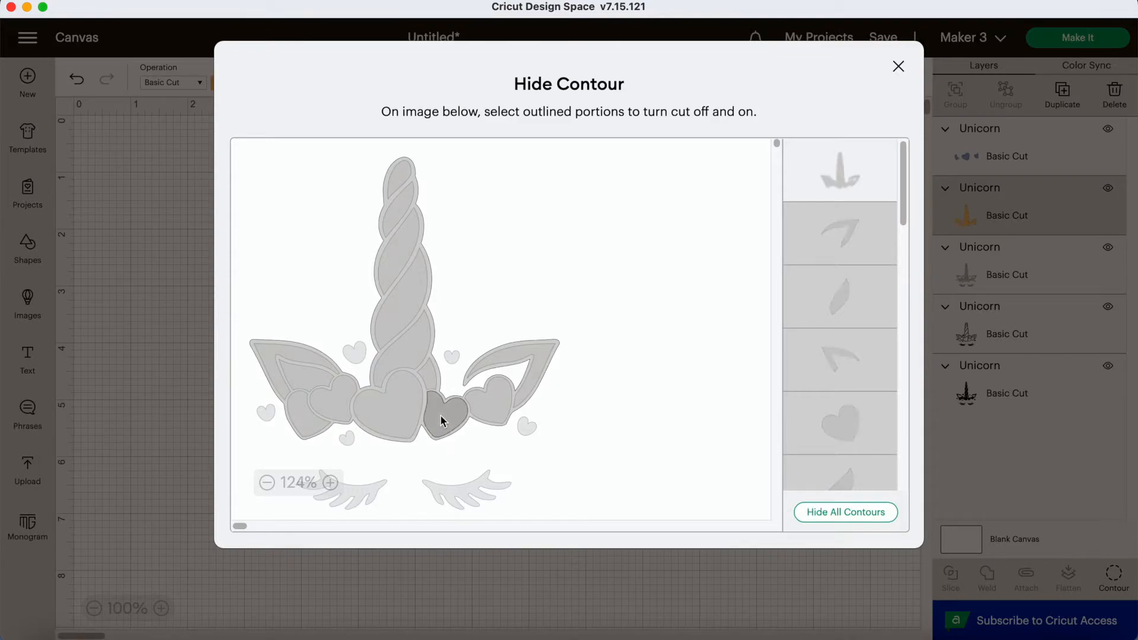
pyautogui.click(680, 582)
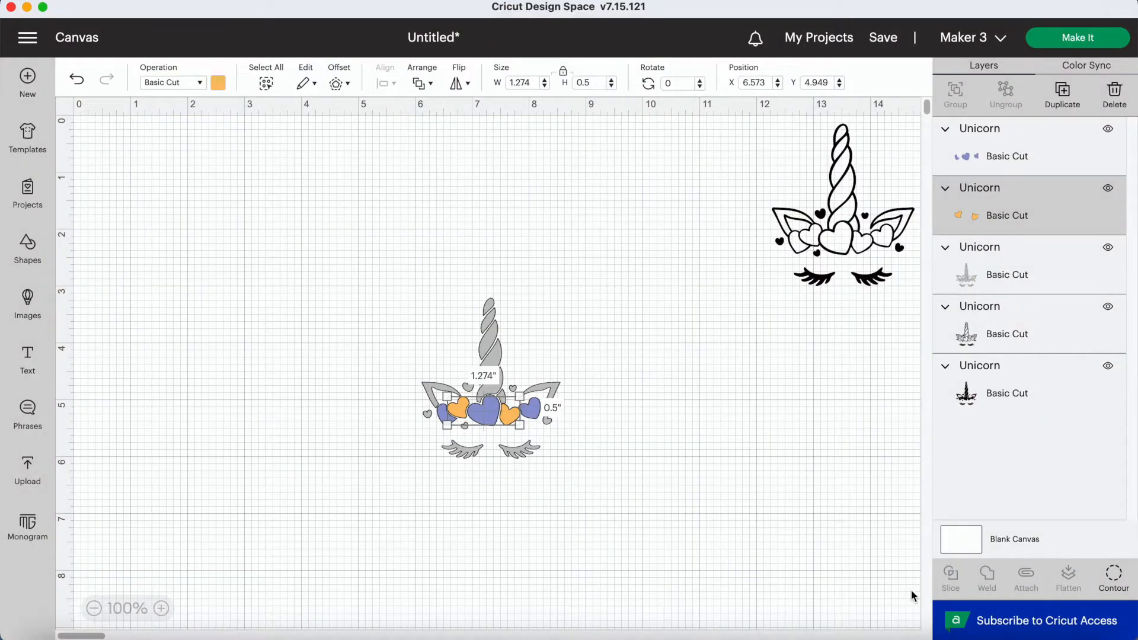
# Hide all contours of the grey unicorn except the five small loose hearts around the headband
pyautogui.click(1022, 273)
pyautogui.click(1114, 577)
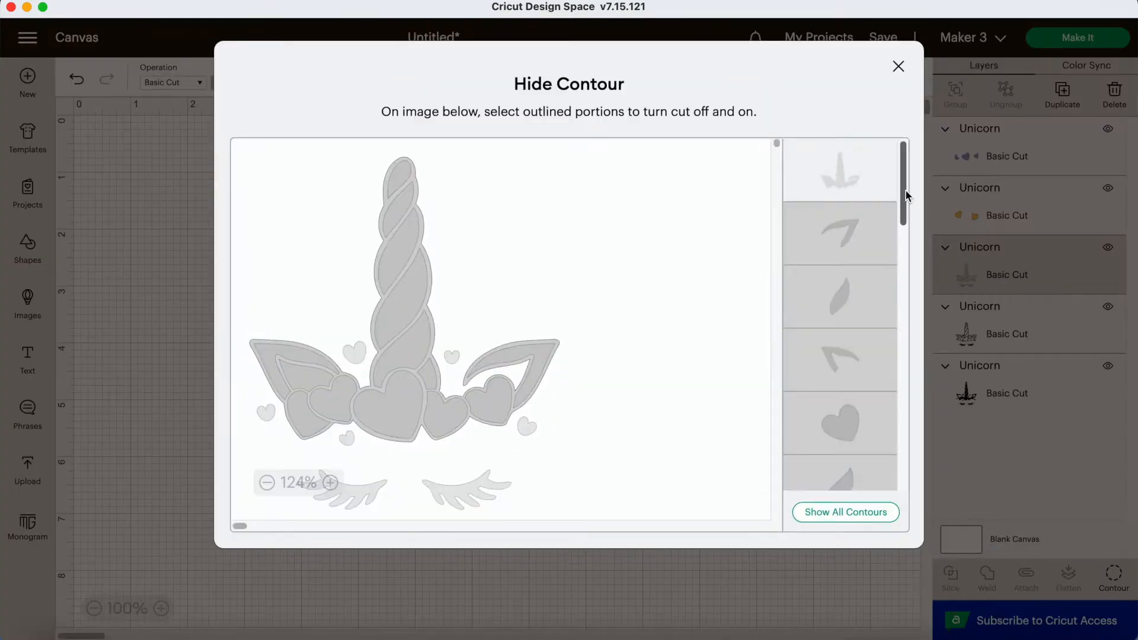
pyautogui.click(527, 428)
pyautogui.click(354, 355)
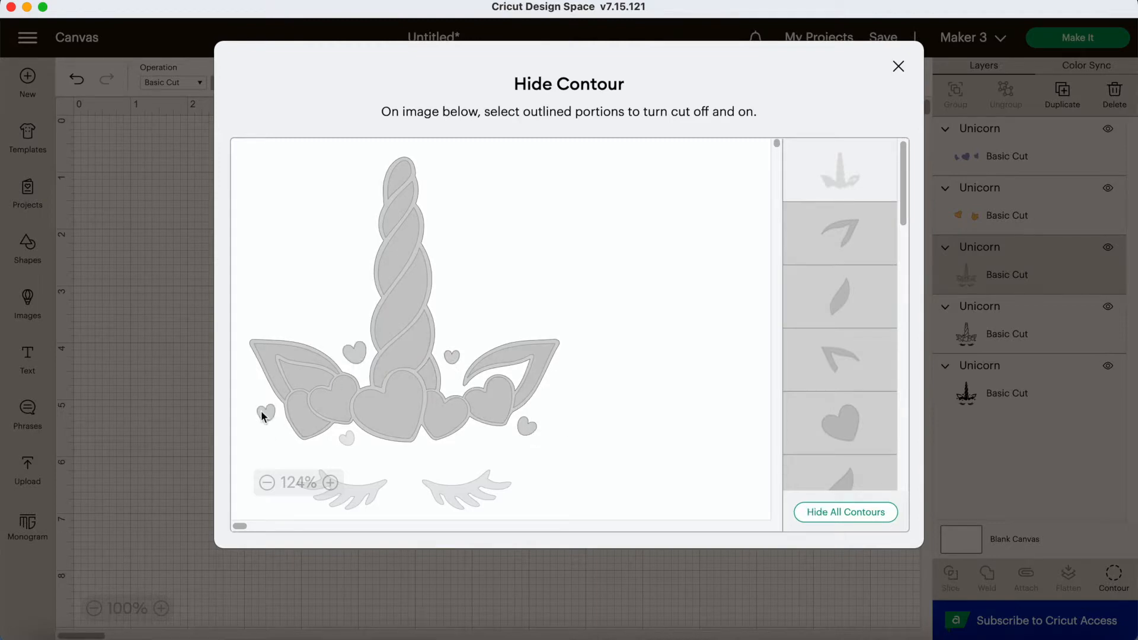
pyautogui.click(346, 437)
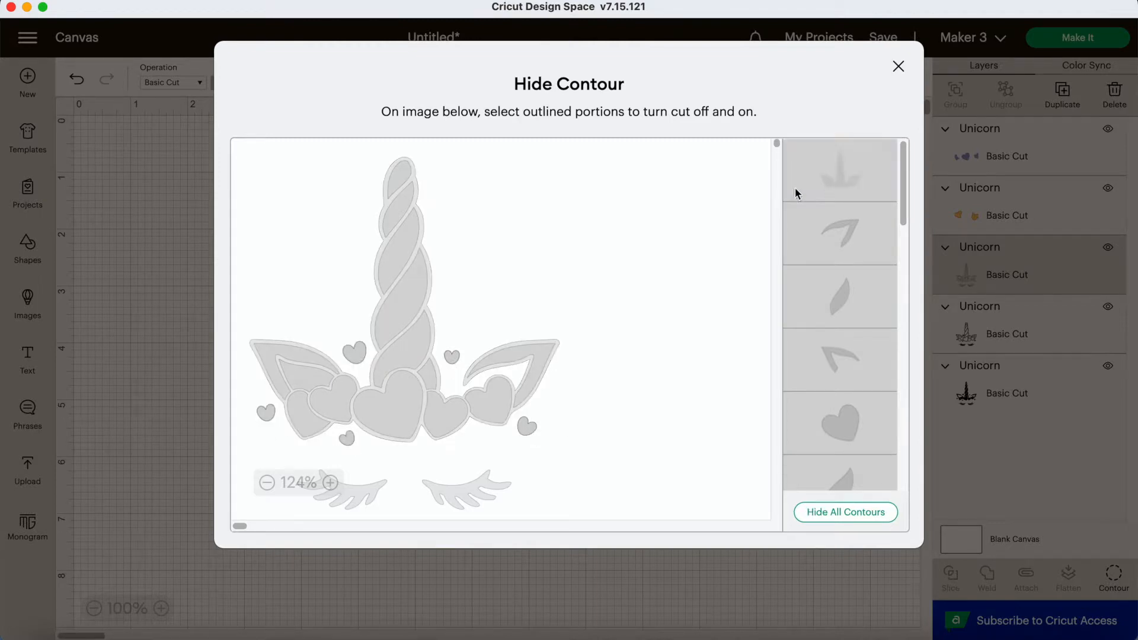
# Turn on the spiral horn contours of the grey unicorn in addition to its five small loose hearts
pyautogui.click(404, 283)
pyautogui.click(414, 332)
pyautogui.click(408, 290)
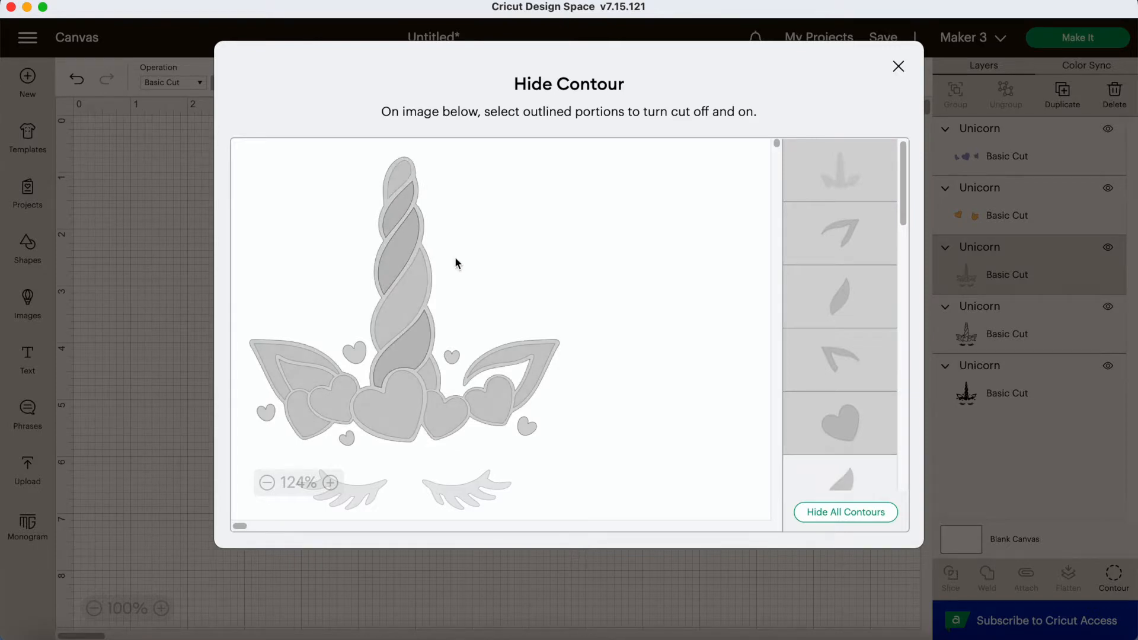
pyautogui.click(422, 268)
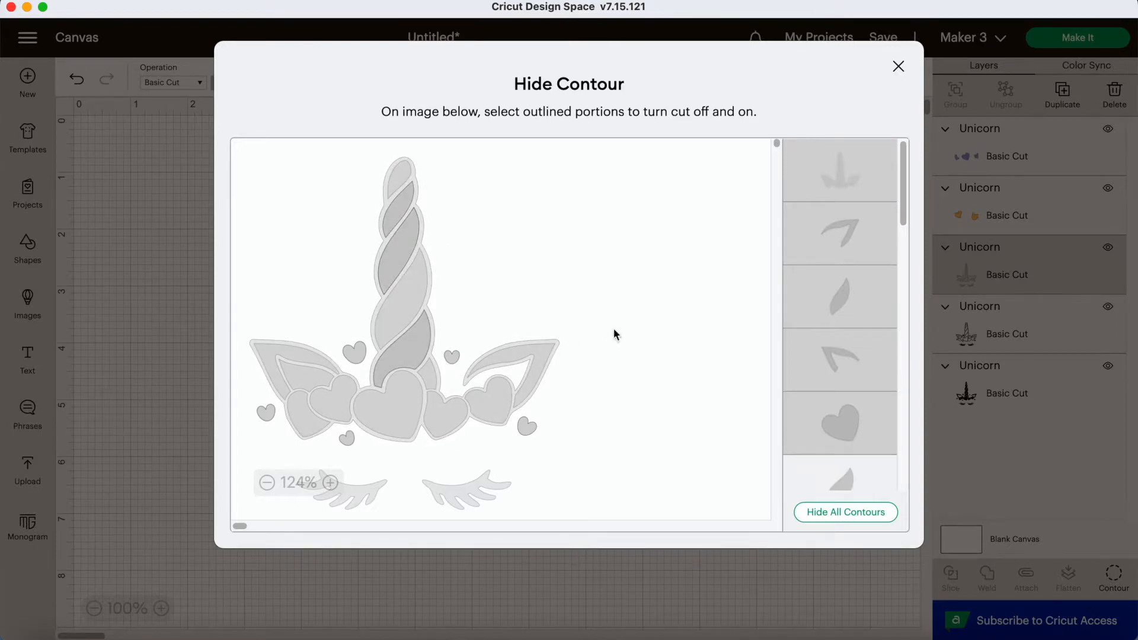
pyautogui.click(852, 303)
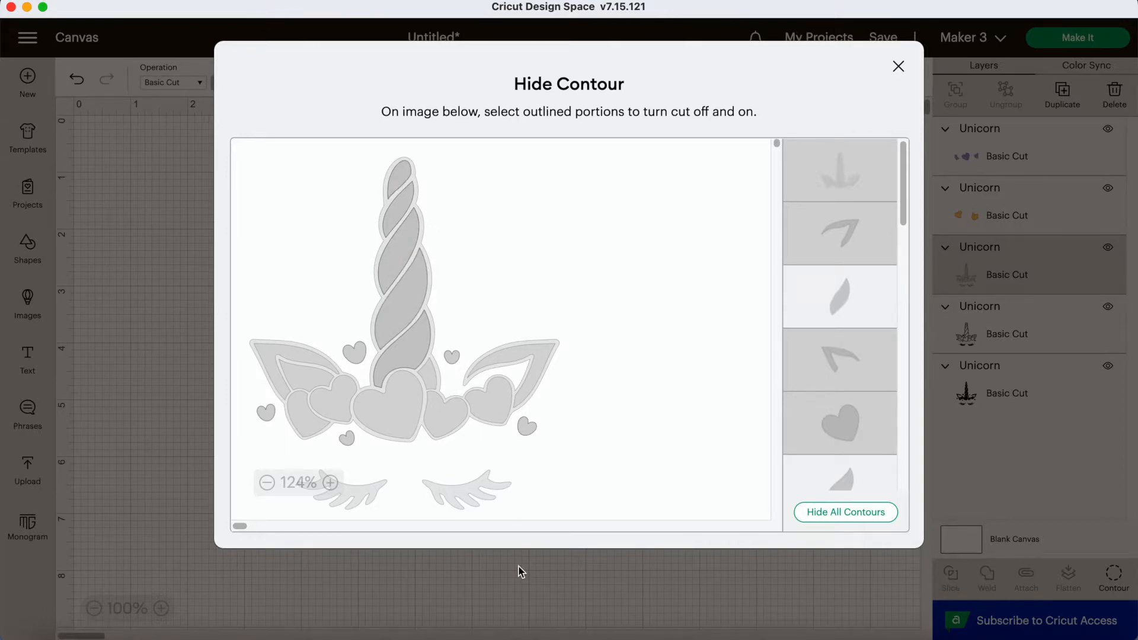
pyautogui.click(535, 379)
pyautogui.click(528, 389)
pyautogui.click(548, 574)
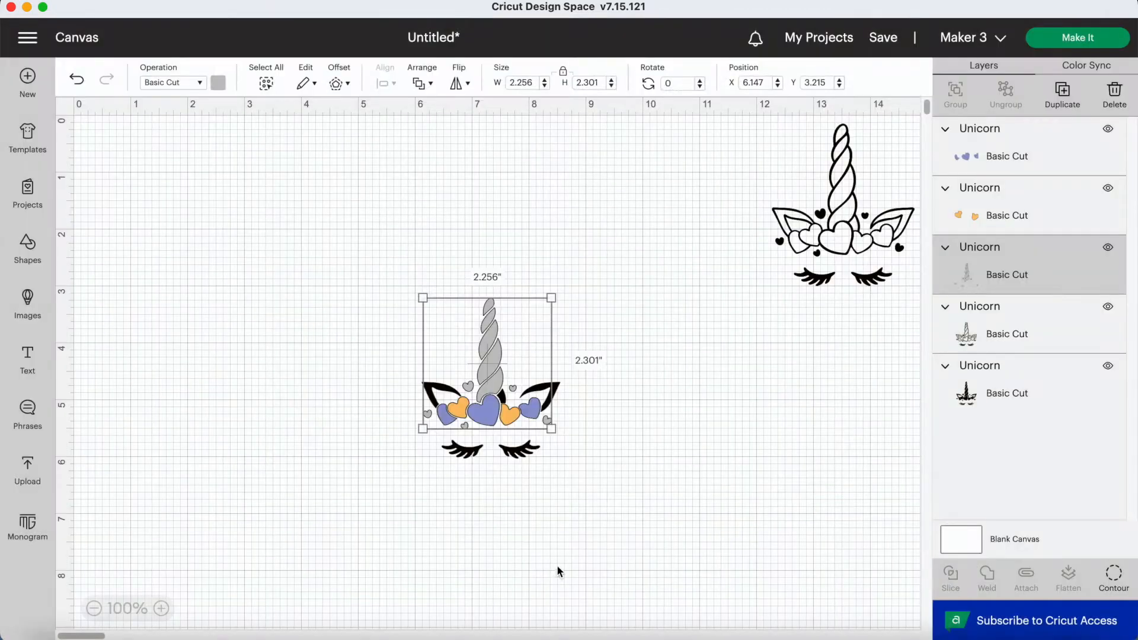
pyautogui.click(1114, 575)
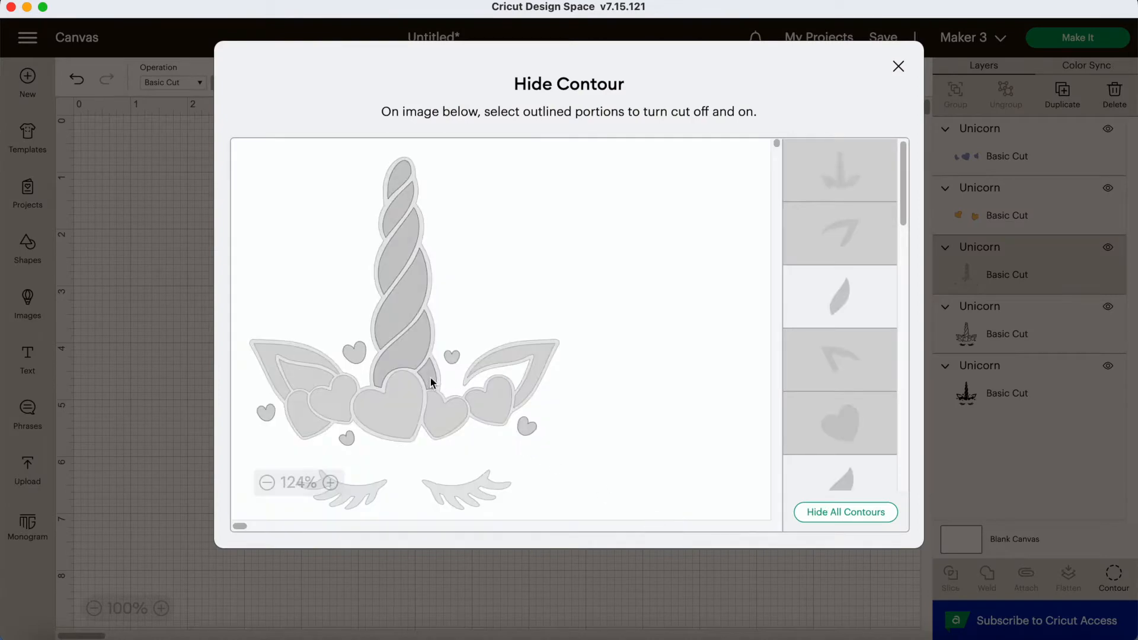
pyautogui.click(504, 592)
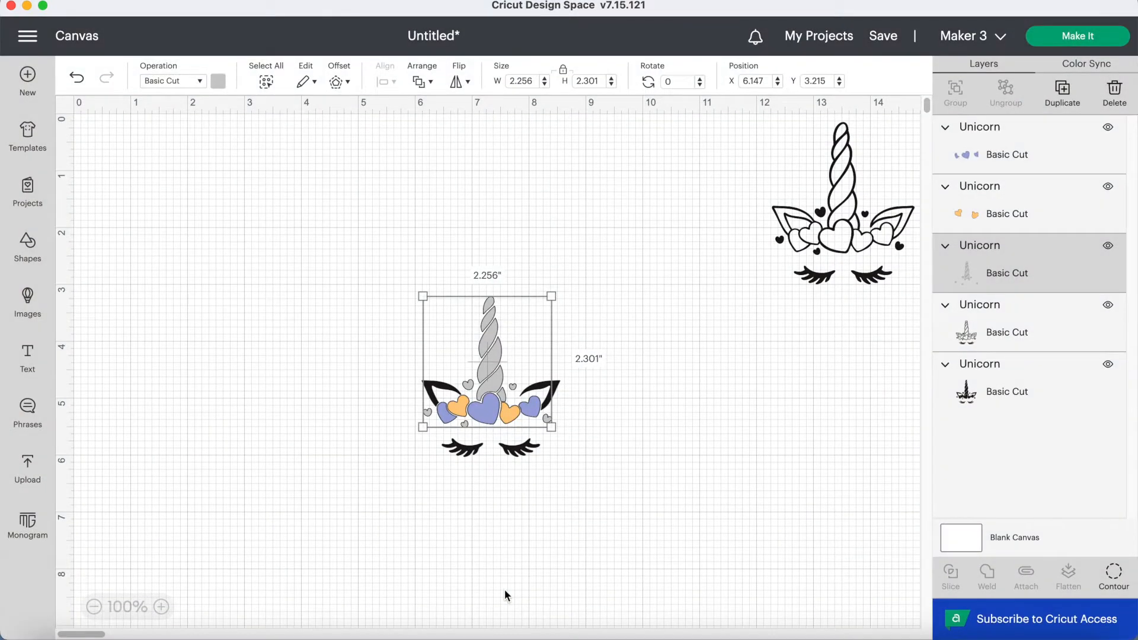
# Undo the last move of the outline unicorn and hide all contours of the solid black unicorn except the ears and eyelashes
pyautogui.press('super+z')
pyautogui.click(553, 389)
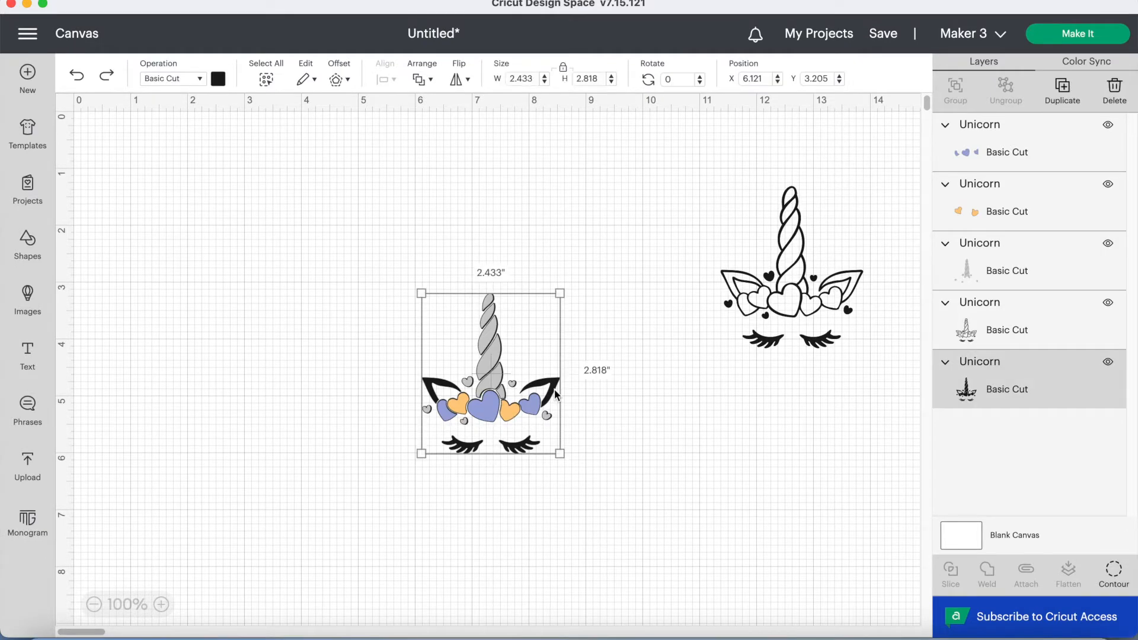
pyautogui.click(1112, 572)
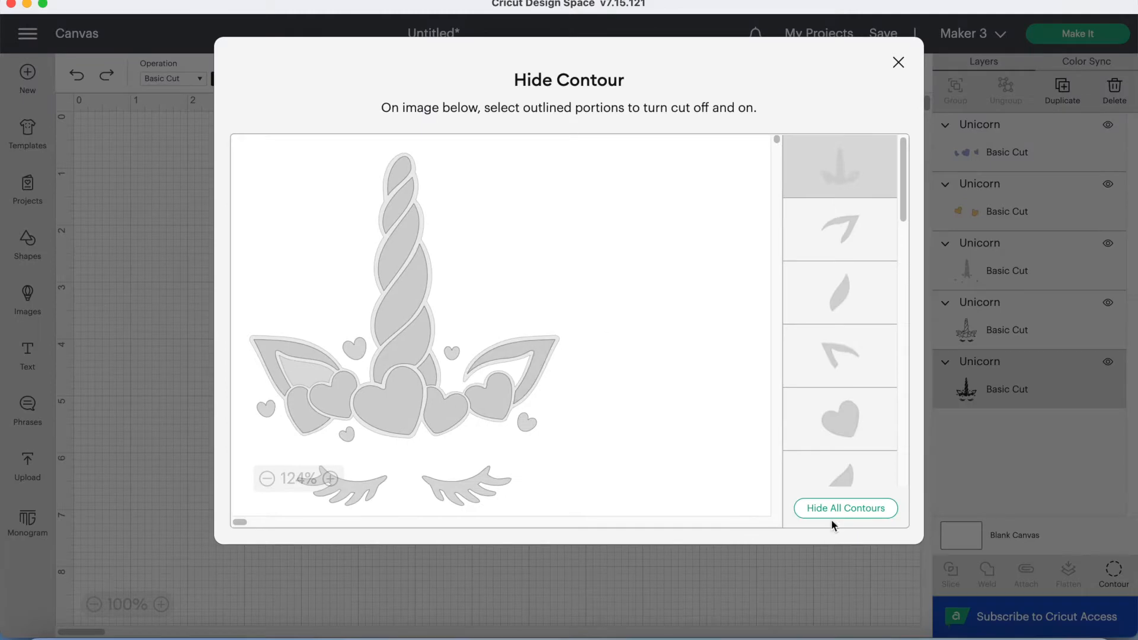
pyautogui.click(368, 488)
pyautogui.click(644, 575)
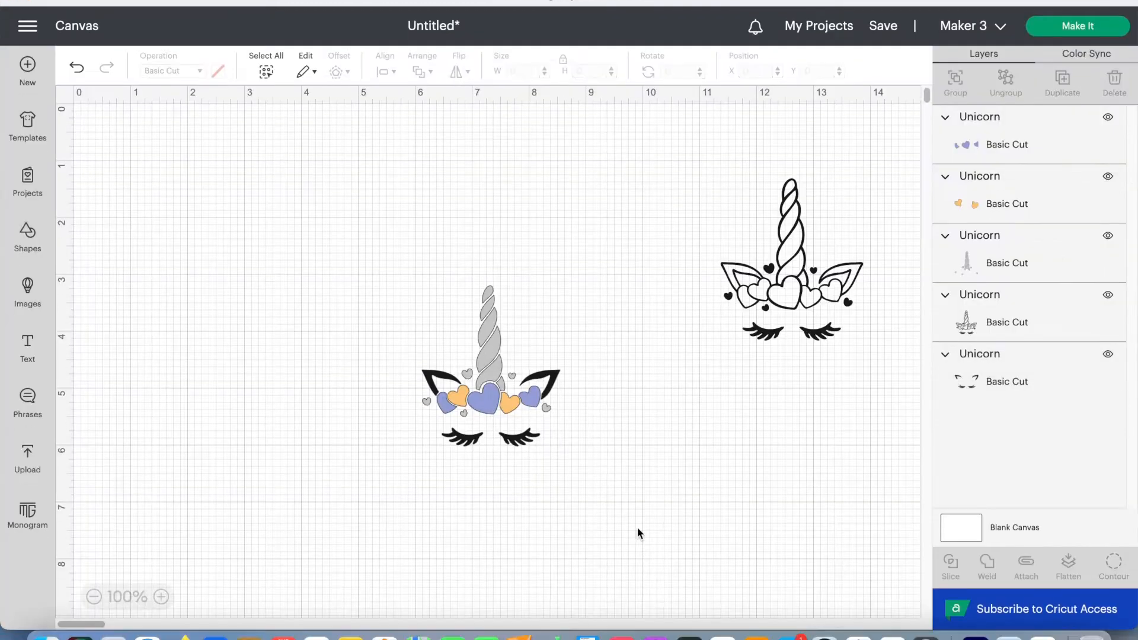
# Place the outline unicorn over the aligned coloured layers and pull it back off to the side
pyautogui.moveTo(814, 318); pyautogui.dragTo(521, 403)
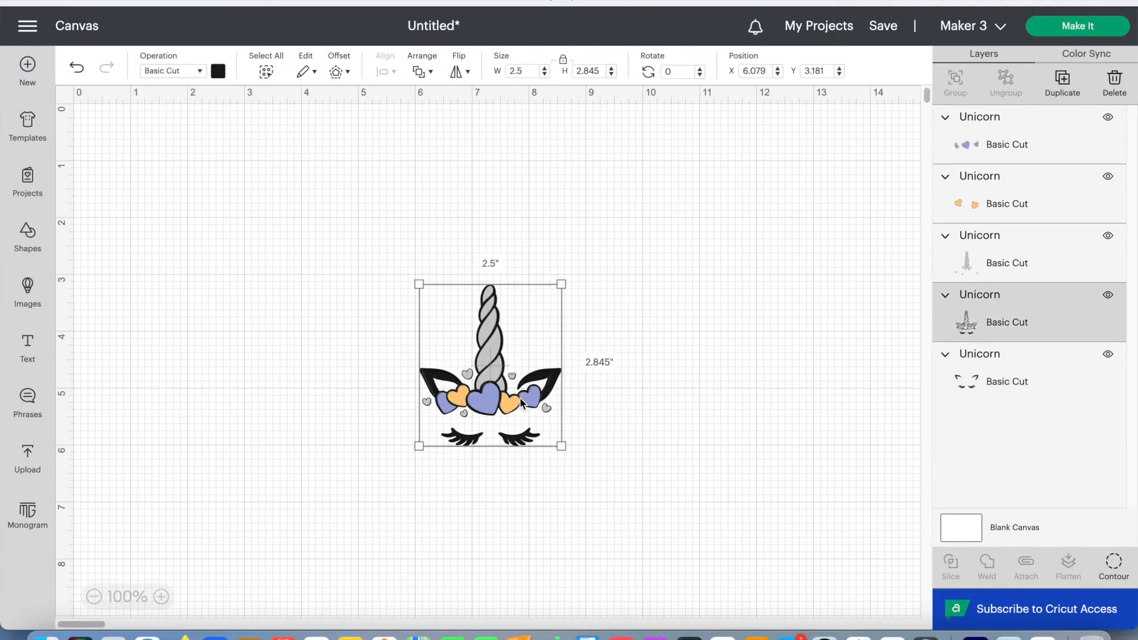
pyautogui.click(646, 316)
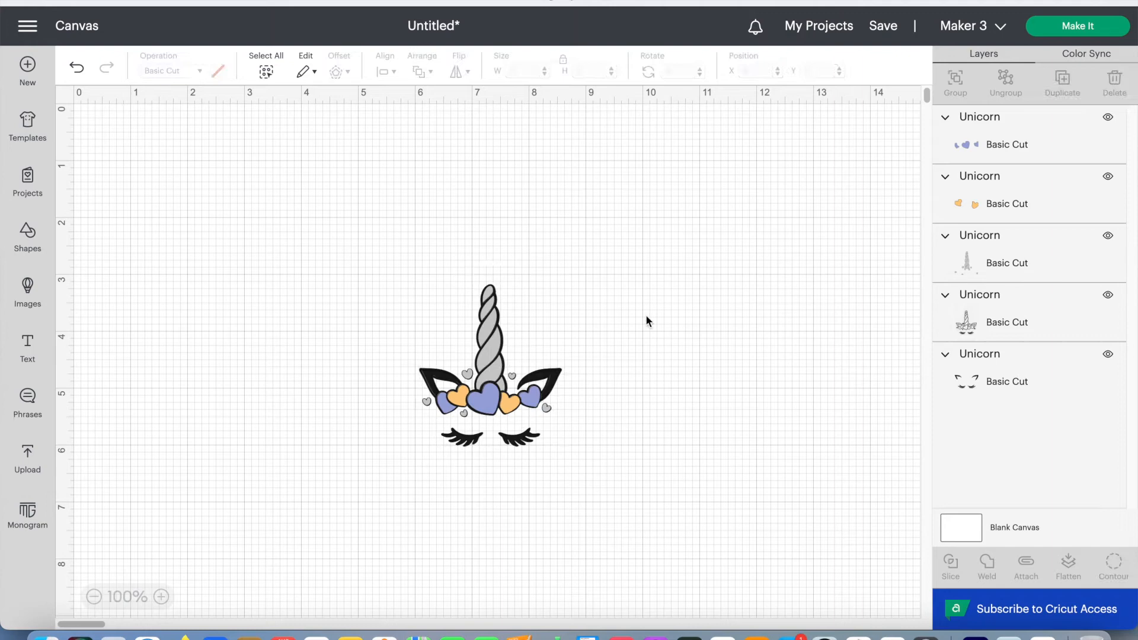
pyautogui.click(1027, 316)
pyautogui.moveTo(560, 319); pyautogui.dragTo(746, 315)
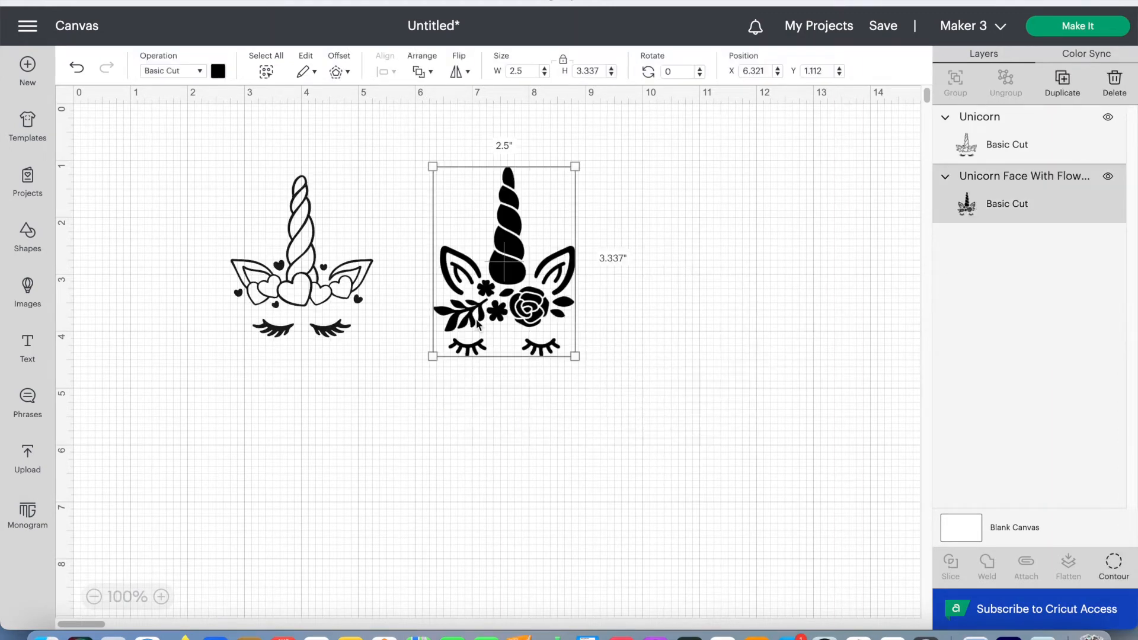
# Move the heart outline unicorn to the canvas's left side and reposition the solid flower unicorn
pyautogui.moveTo(300, 295); pyautogui.dragTo(176, 267)
pyautogui.moveTo(504, 273); pyautogui.dragTo(514, 300)
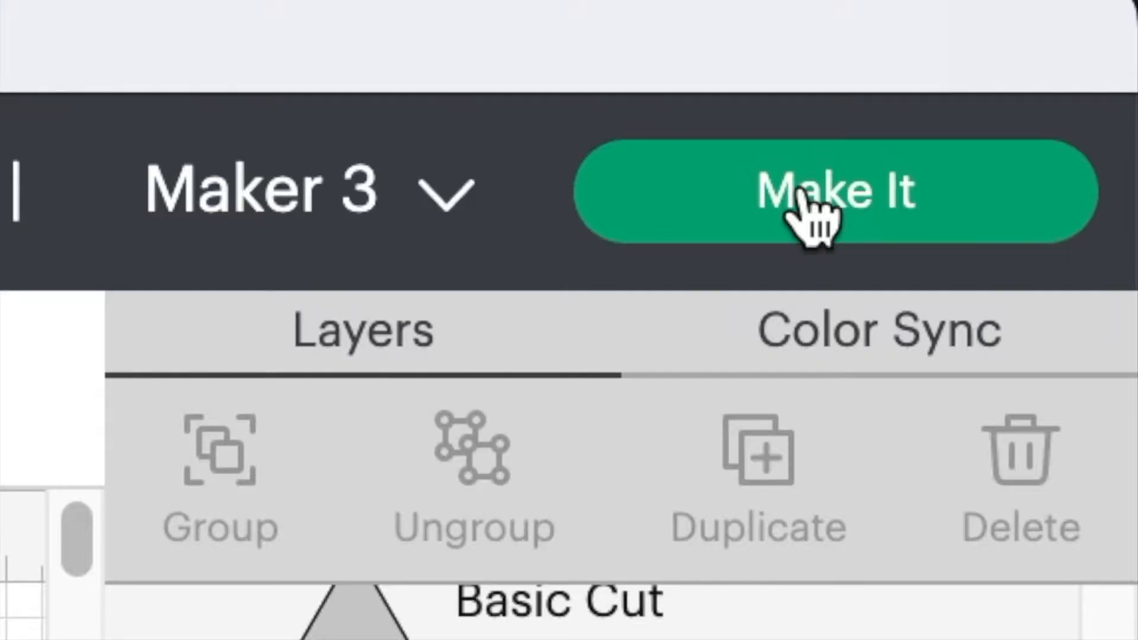
# Prepare the project for cutting with all materials loaded on a 12 in x 12 in mat
pyautogui.click(1073, 29)
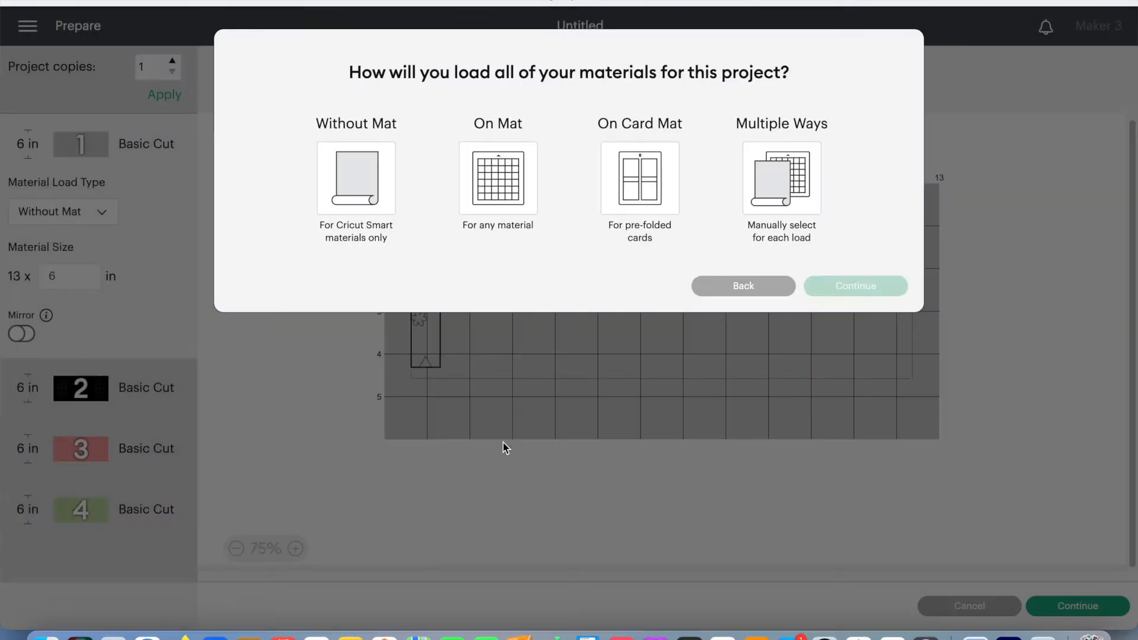
pyautogui.click(512, 181)
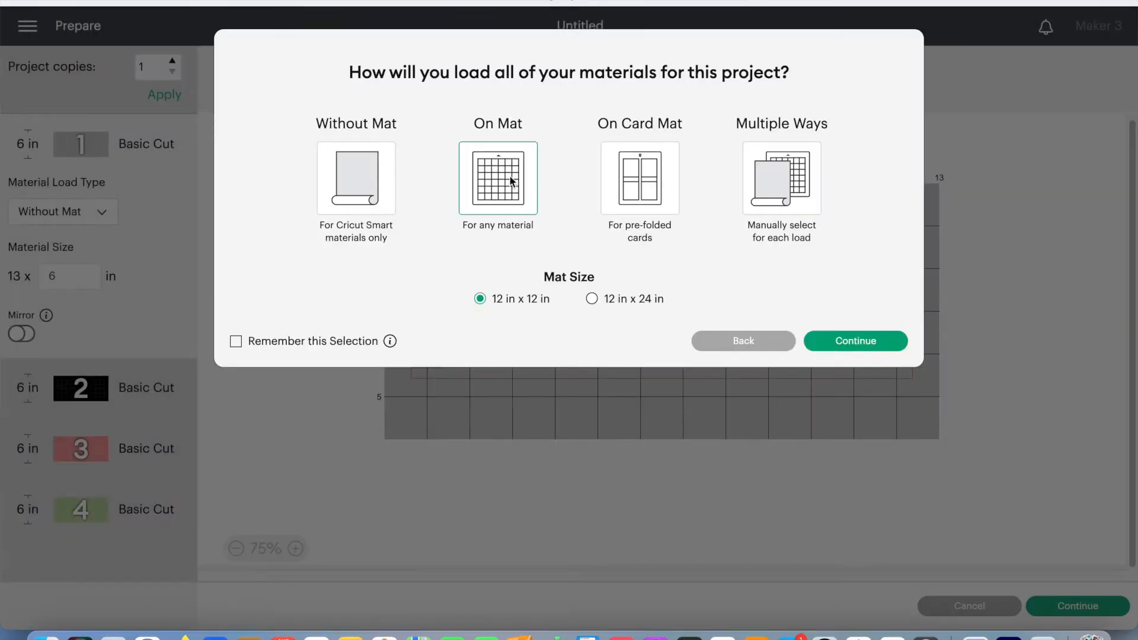
pyautogui.click(854, 340)
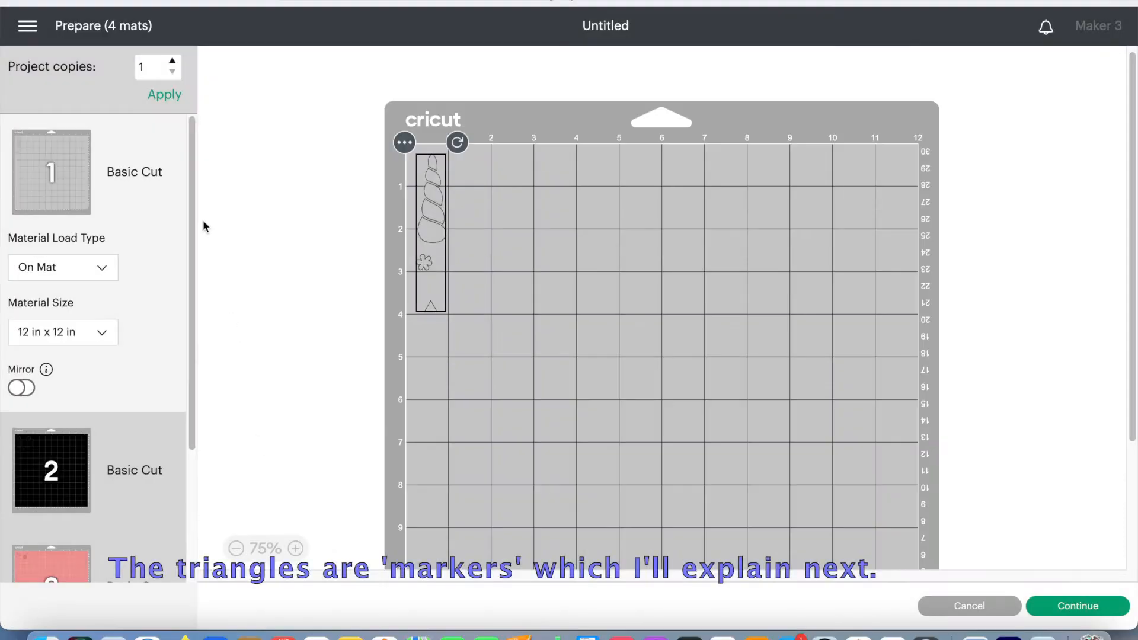
# Examine how the black, red and green pieces and their triangle markers are laid out on mats 2 to 4
pyautogui.scroll(-5, 193, 237)
pyautogui.click(59, 277)
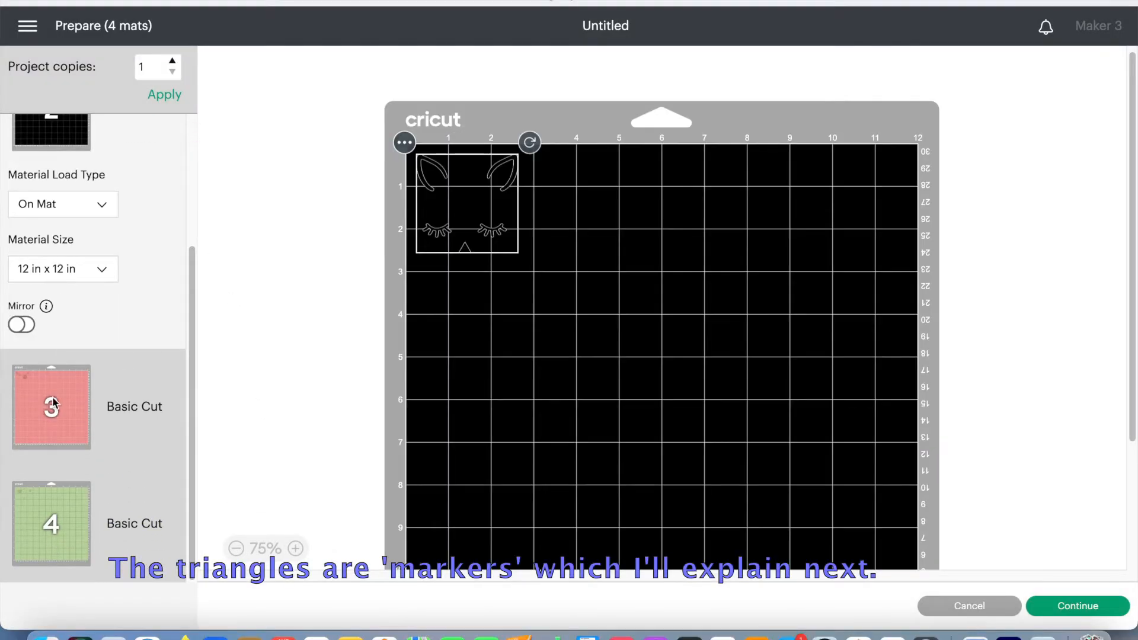
pyautogui.click(56, 374)
pyautogui.click(48, 514)
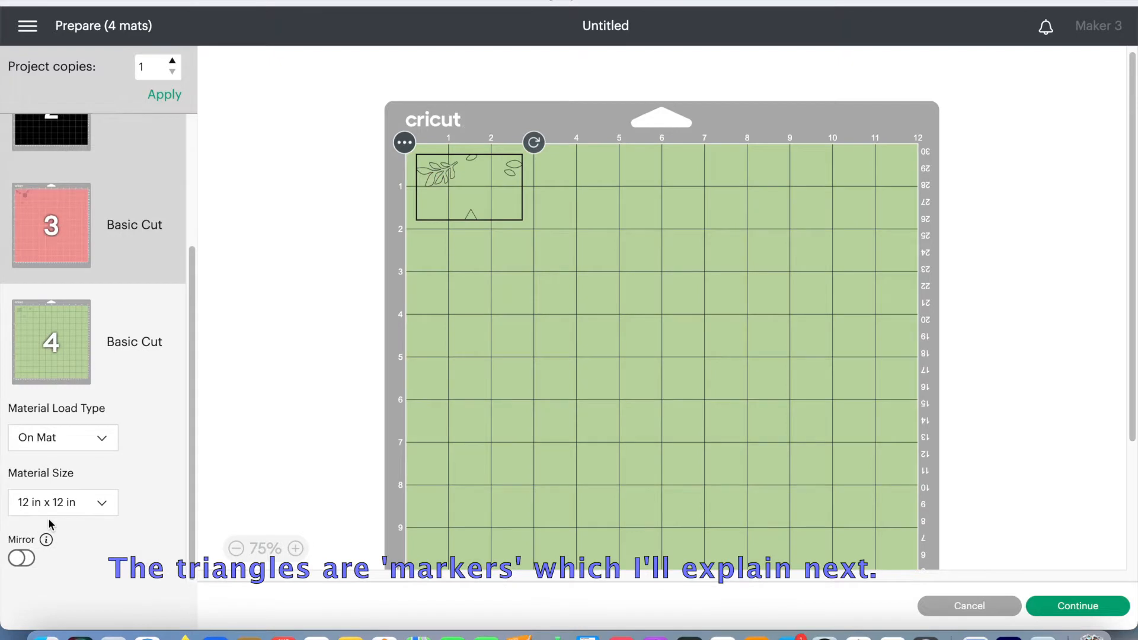
pyautogui.moveTo(185, 498); pyautogui.dragTo(203, 347)
pyautogui.moveTo(191, 408); pyautogui.dragTo(206, 211)
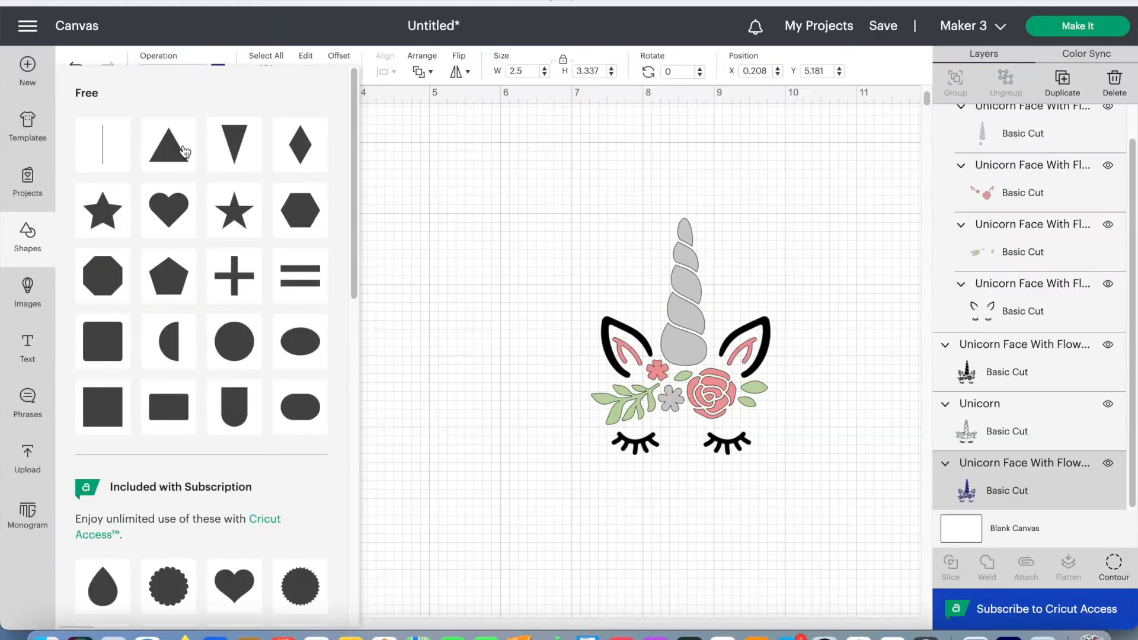
# Insert a triangle between the two flower unicorns and shrink it to about 0.294 by 0.255 inches
pyautogui.click(185, 151)
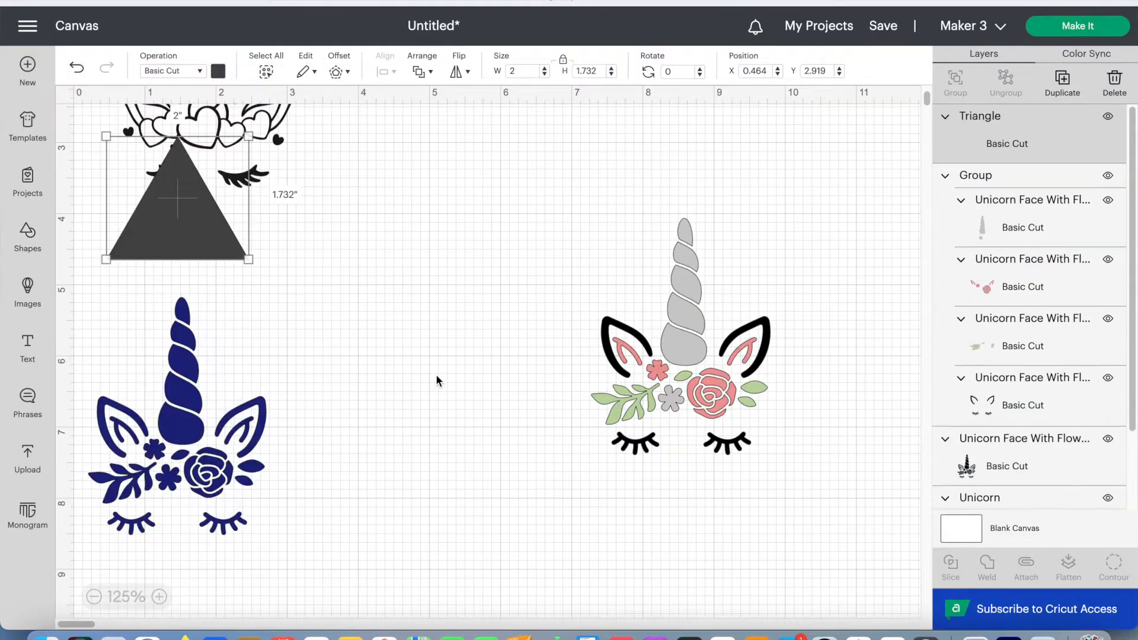
pyautogui.moveTo(199, 248); pyautogui.dragTo(440, 475)
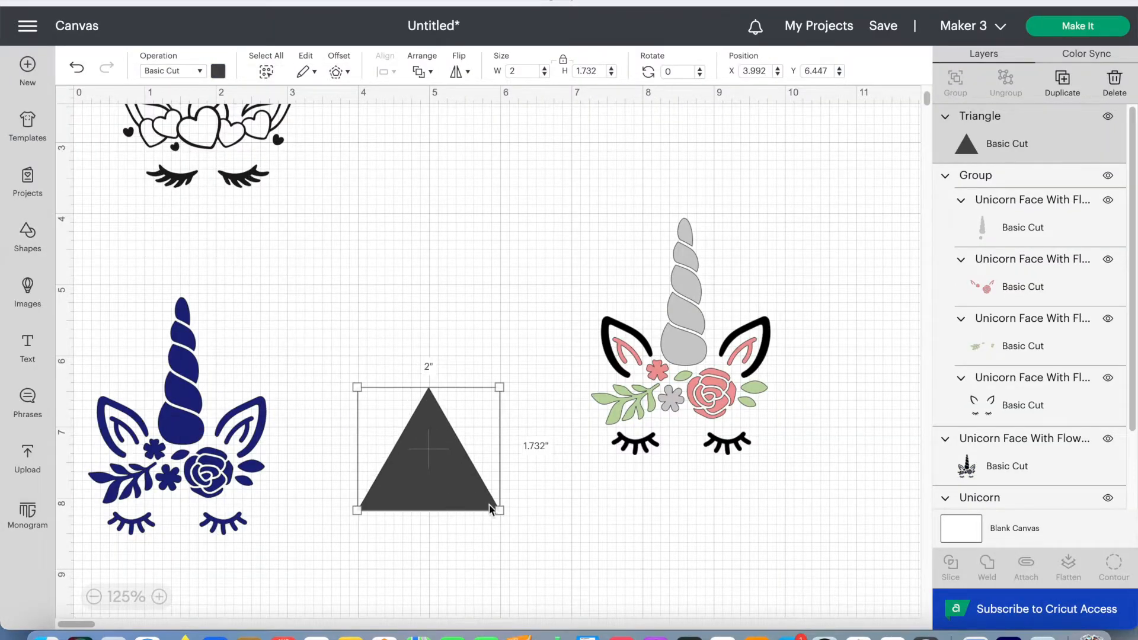
pyautogui.moveTo(500, 511); pyautogui.dragTo(365, 405)
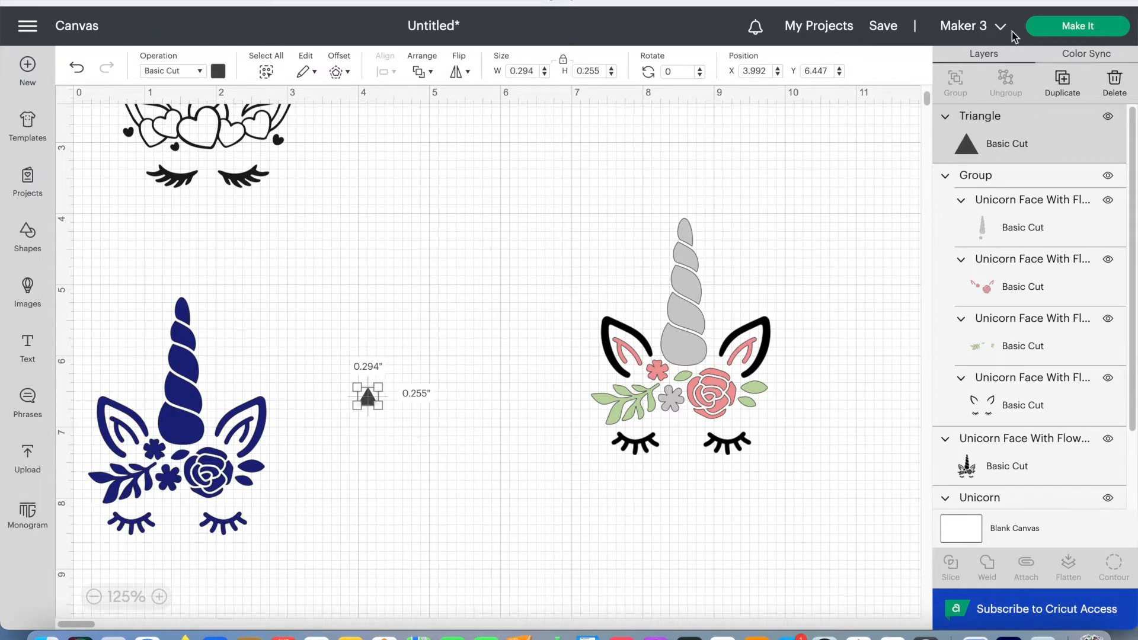
# Duplicate the small triangle three times and gather the copies beside the original
pyautogui.click(1063, 82)
pyautogui.click(1063, 82)
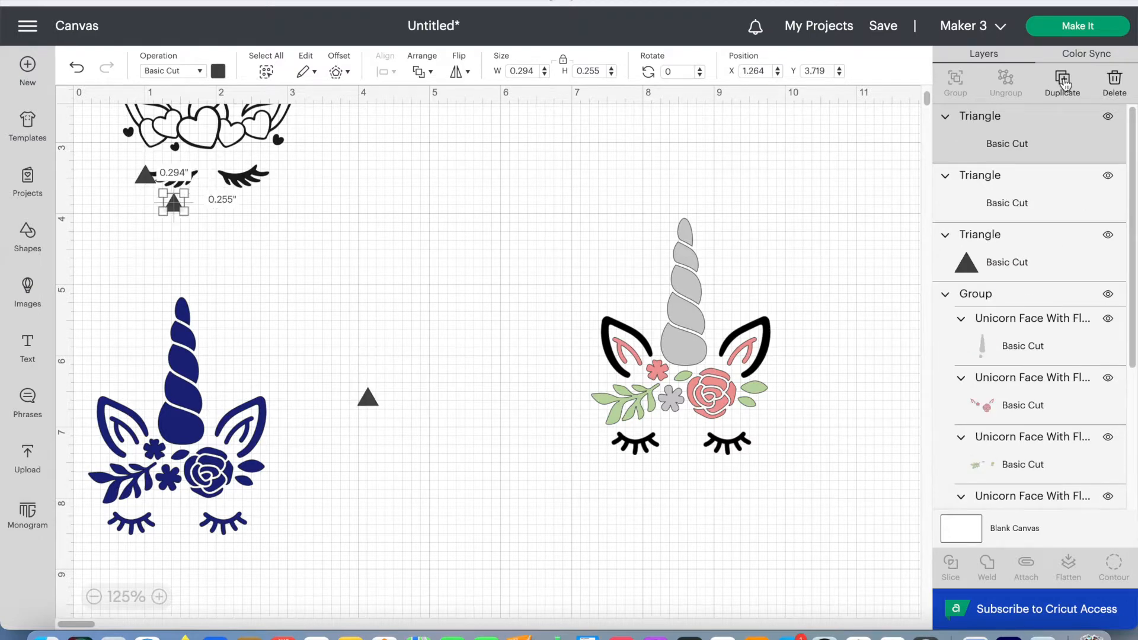
pyautogui.click(1063, 82)
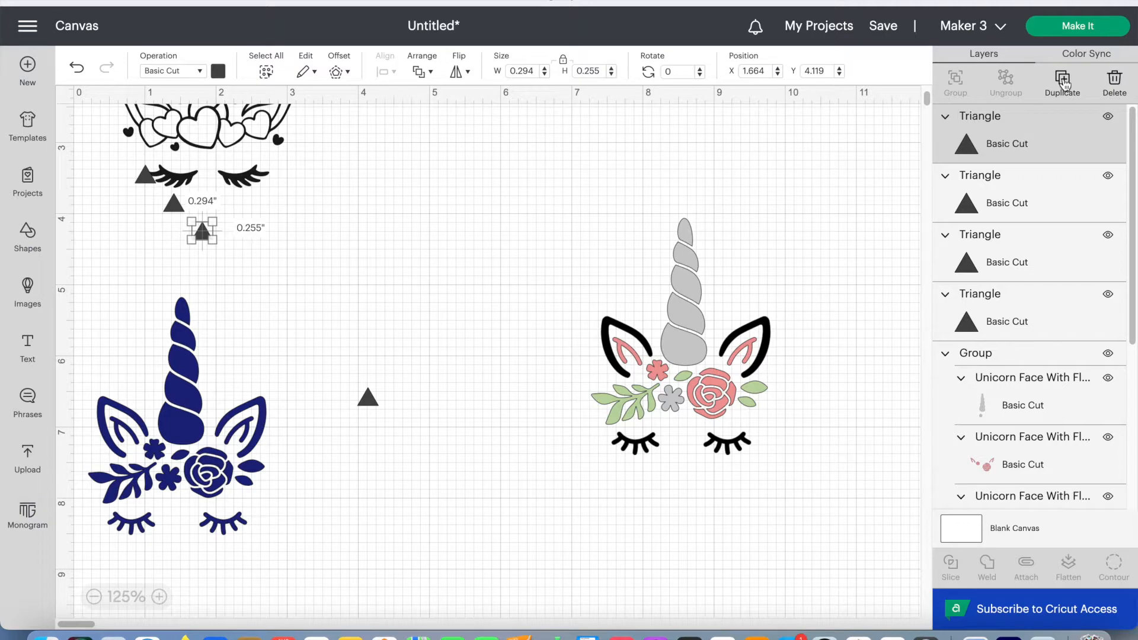
pyautogui.moveTo(201, 231); pyautogui.dragTo(410, 388)
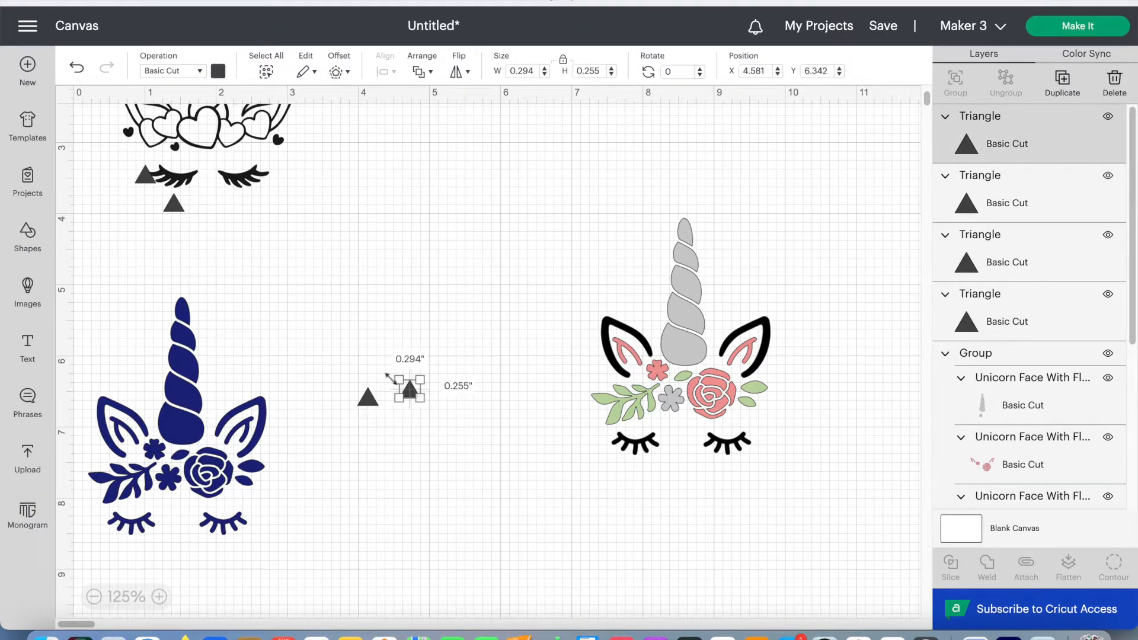
pyautogui.moveTo(180, 208); pyautogui.dragTo(387, 360)
pyautogui.moveTo(145, 177); pyautogui.dragTo(463, 335)
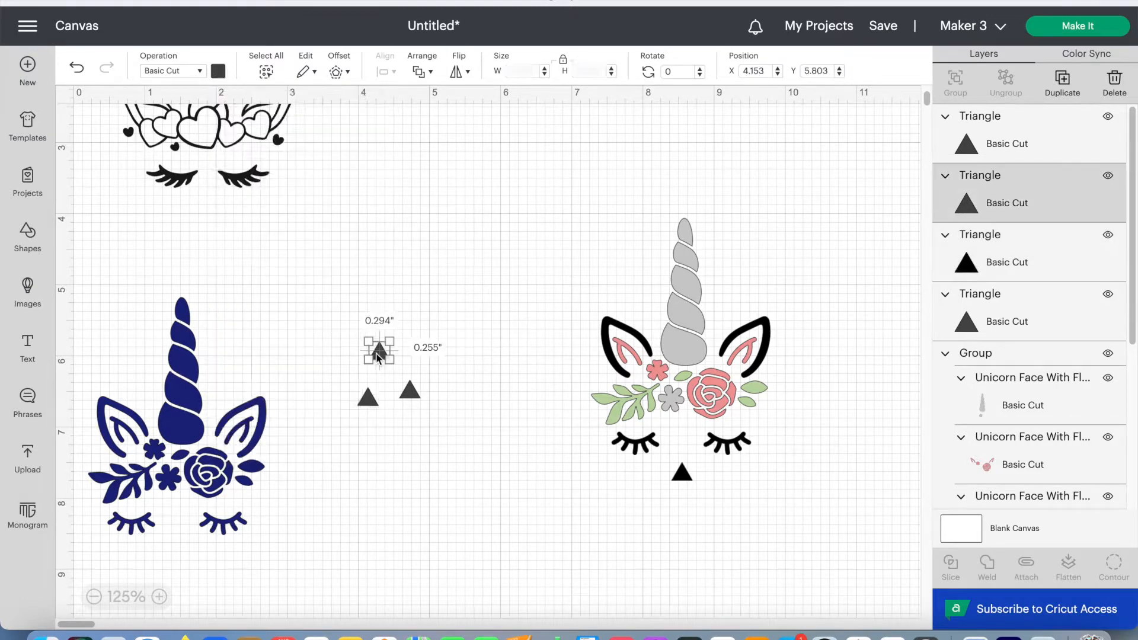
# Recolour three of the triangles with the project's green, pink and light grey (#cccccc) material colours
pyautogui.click(218, 72)
pyautogui.click(294, 137)
pyautogui.click(409, 390)
pyautogui.click(219, 71)
pyautogui.click(315, 138)
pyautogui.click(410, 311)
pyautogui.click(368, 396)
pyautogui.click(219, 72)
pyautogui.click(333, 140)
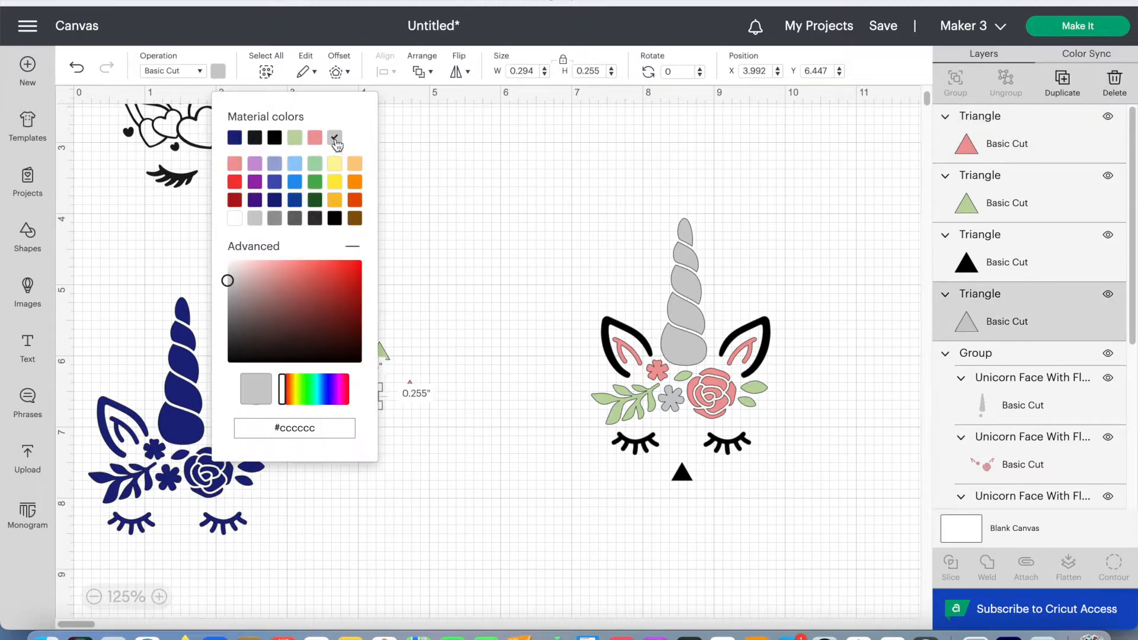
# Gather the coloured triangles onto the black one below the flower unicorn and align all four on their centres
pyautogui.moveTo(379, 352); pyautogui.dragTo(682, 475)
pyautogui.click(422, 71)
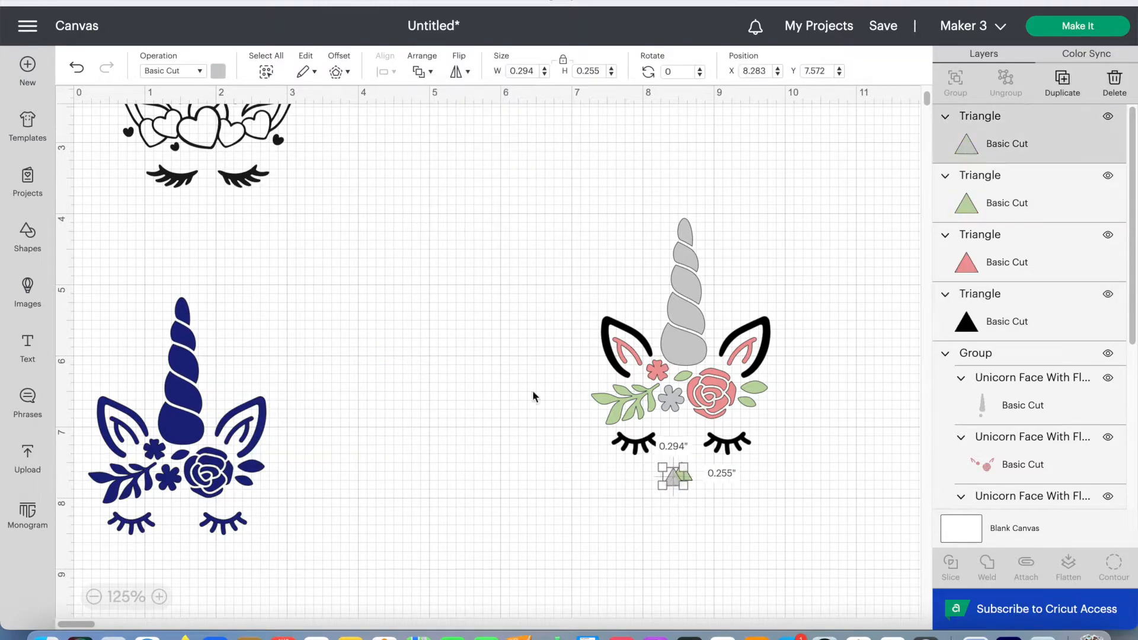
pyautogui.click(474, 94)
pyautogui.click(384, 71)
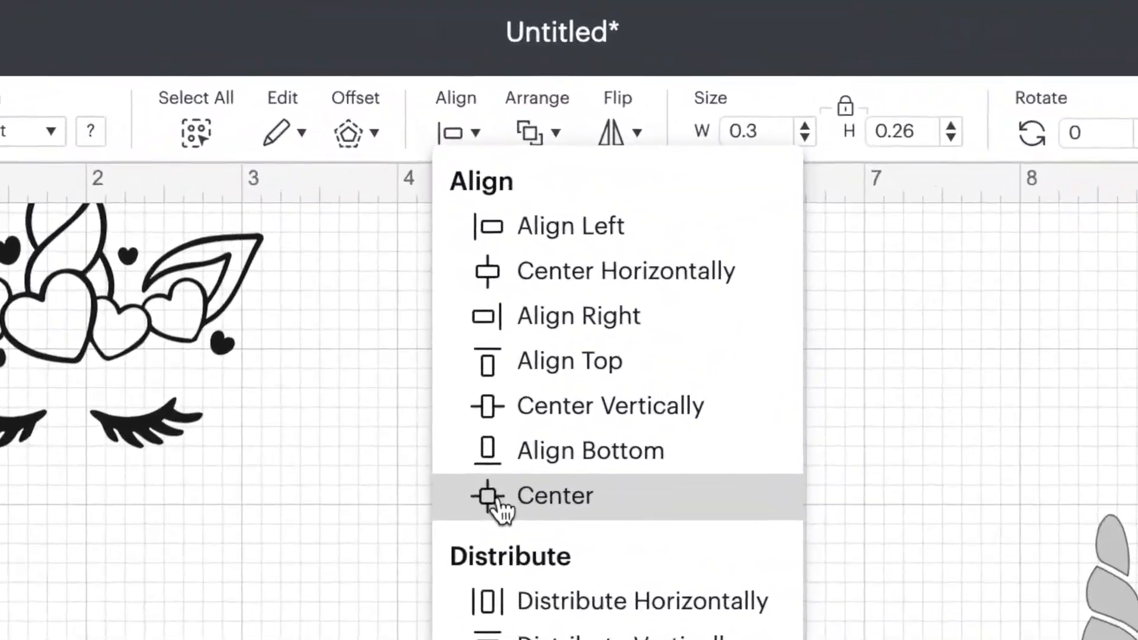
pyautogui.click(785, 630)
# Ungroup the coloured flower unicorn and attach the black triangle to its black ears and eyelashes layer
pyautogui.click(695, 314)
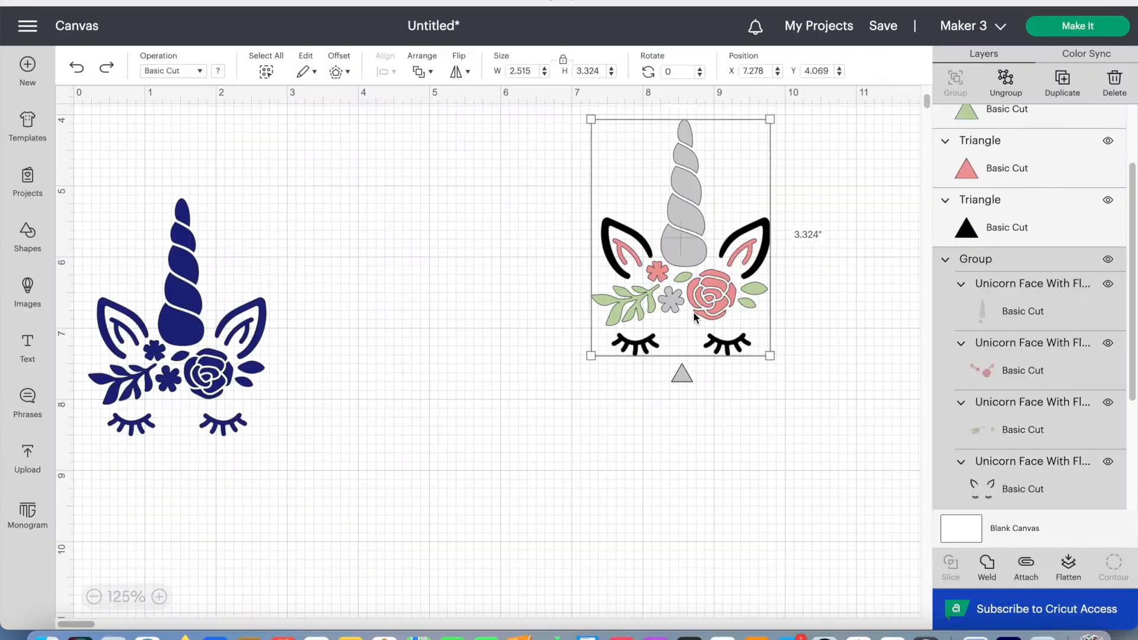
pyautogui.click(1012, 82)
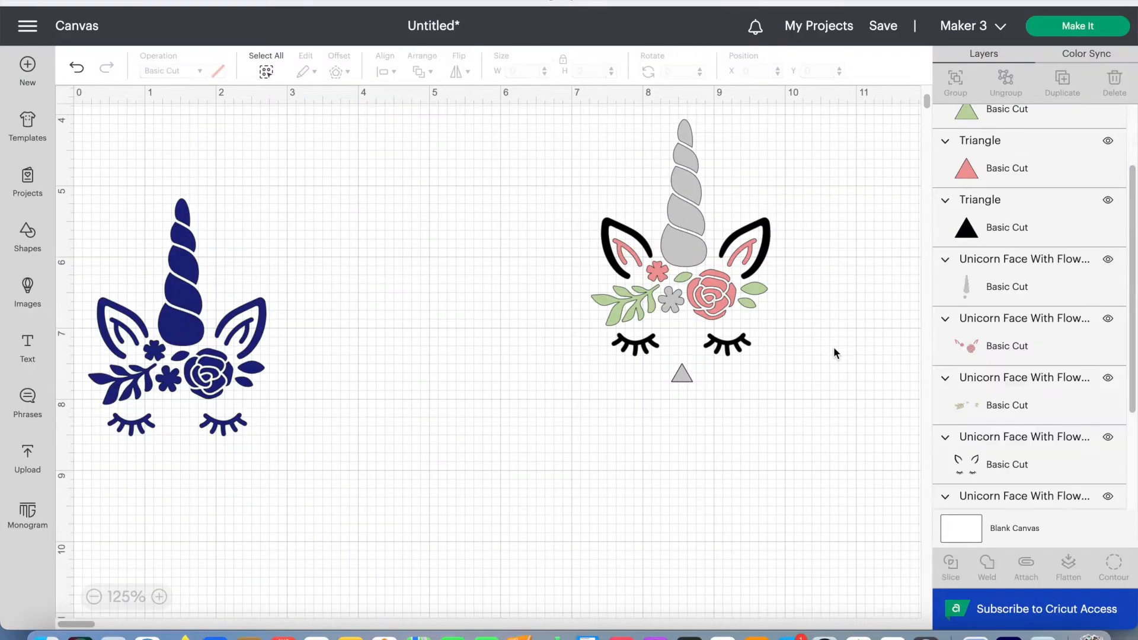
pyautogui.click(984, 221)
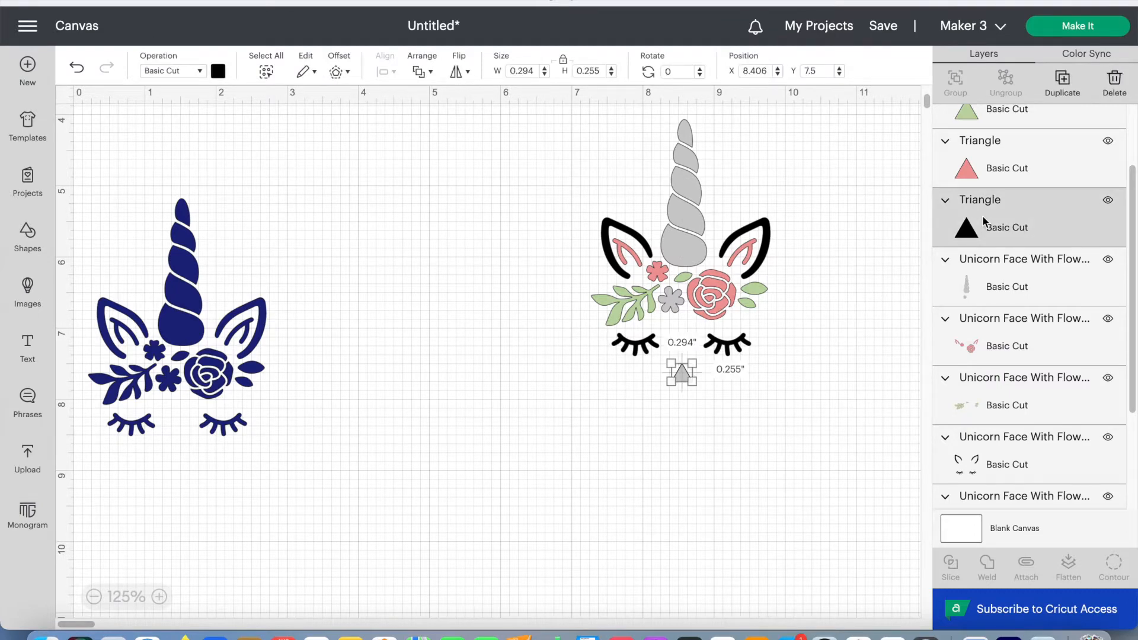
pyautogui.keyDown('shift'); pyautogui.click(1010, 446); pyautogui.keyUp('shift')
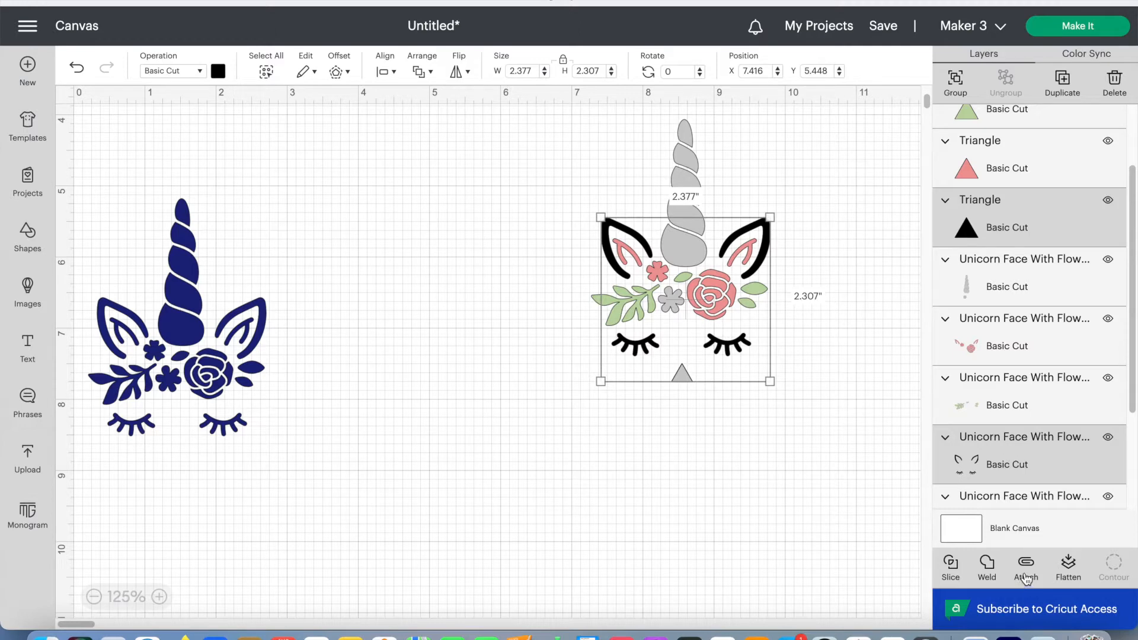
pyautogui.click(1026, 566)
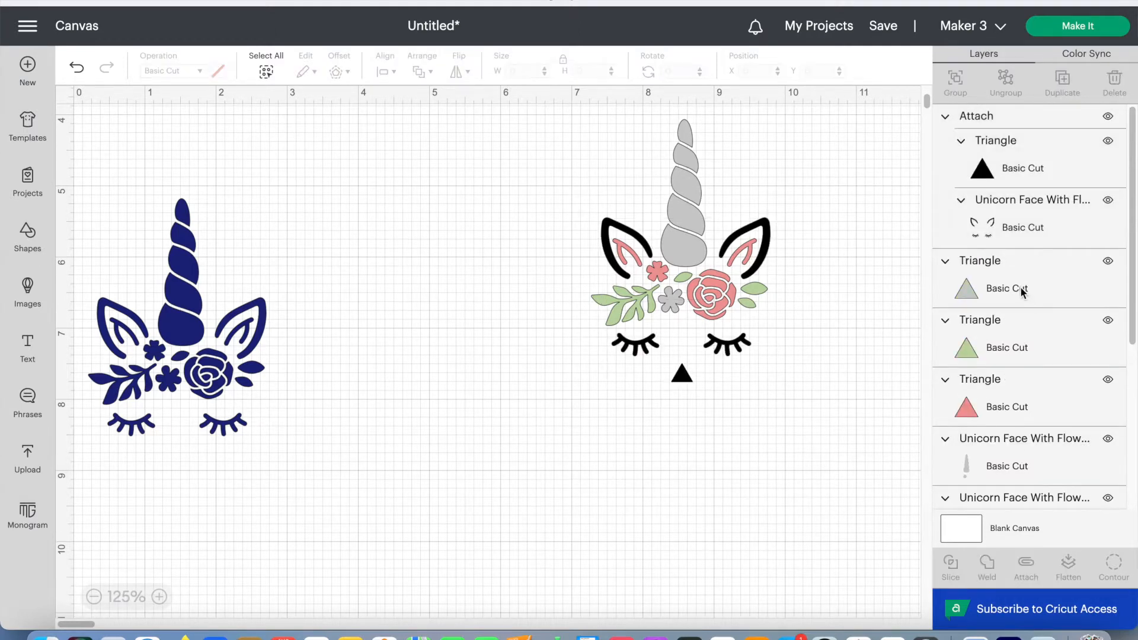
# Attach the grey triangle to the flower unicorn's grey horn layer
pyautogui.click(1023, 290)
pyautogui.keyDown('shift'); pyautogui.click(1043, 456); pyautogui.keyUp('shift')
pyautogui.click(1026, 566)
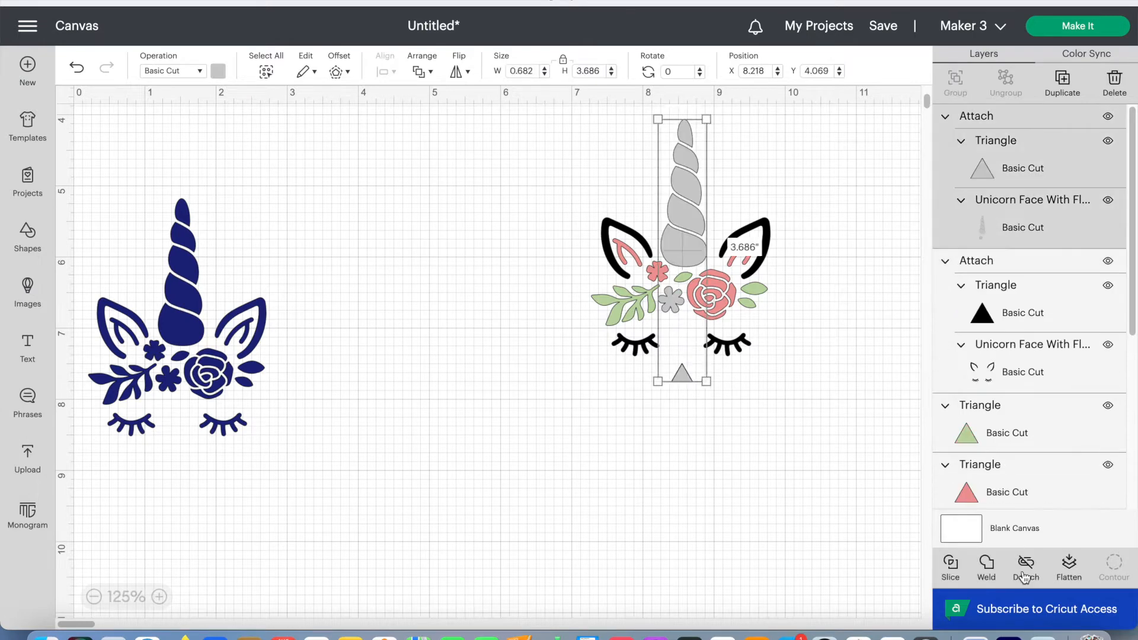
# Attach the pink triangle to the flower unicorn's pink inner ears and flowers layer
pyautogui.click(1028, 487)
pyautogui.scroll(-3, 1131, 259)
pyautogui.keyDown('shift'); pyautogui.click(1031, 414); pyautogui.keyUp('shift')
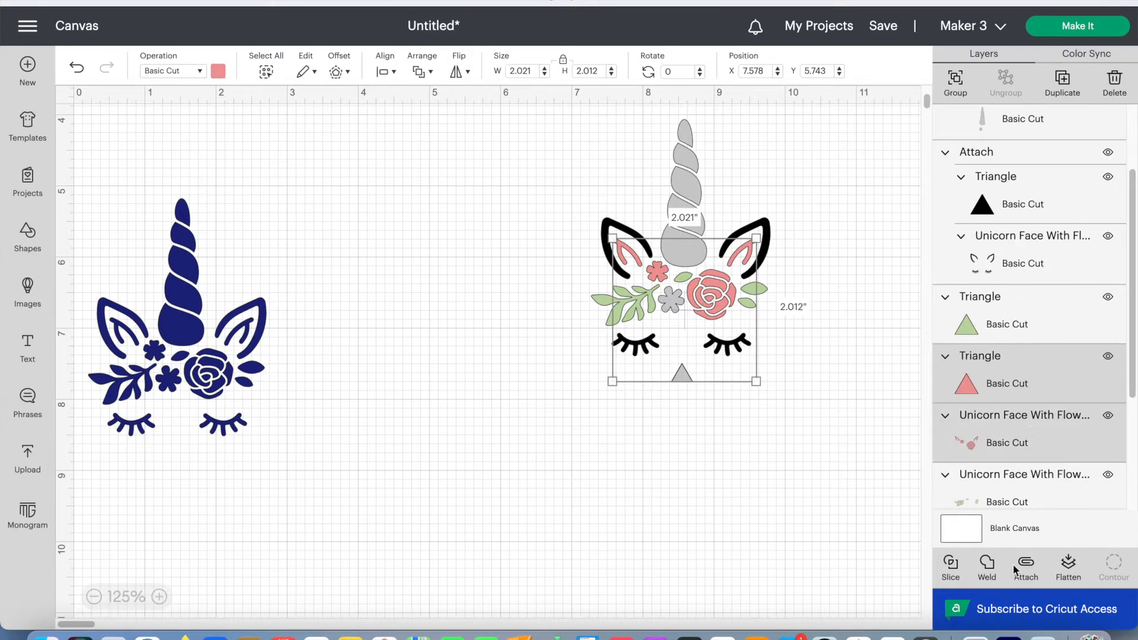
pyautogui.click(1026, 566)
# Attach the green triangle to the flower unicorn's green leaves layer
pyautogui.scroll(-3, 1127, 236)
pyautogui.click(1021, 320)
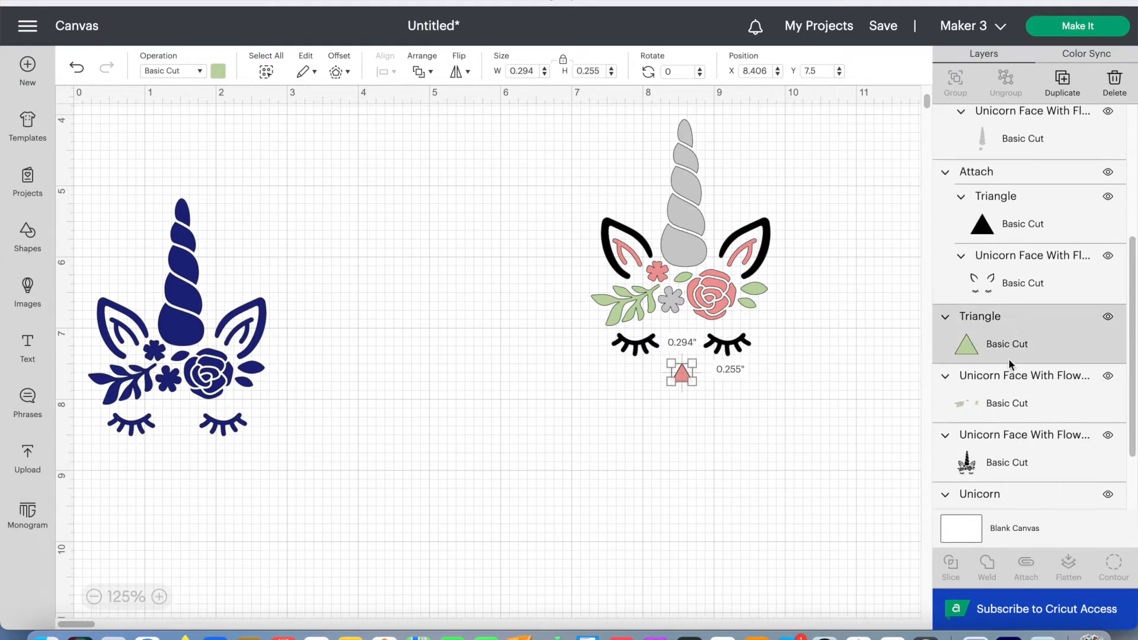
pyautogui.keyDown('shift'); pyautogui.click(1029, 376); pyautogui.keyUp('shift')
pyautogui.click(1027, 566)
# Hide the navy single-layer flower unicorn so only the coloured, attached version stays on the canvas
pyautogui.click(806, 544)
pyautogui.scroll(-2, 807, 544)
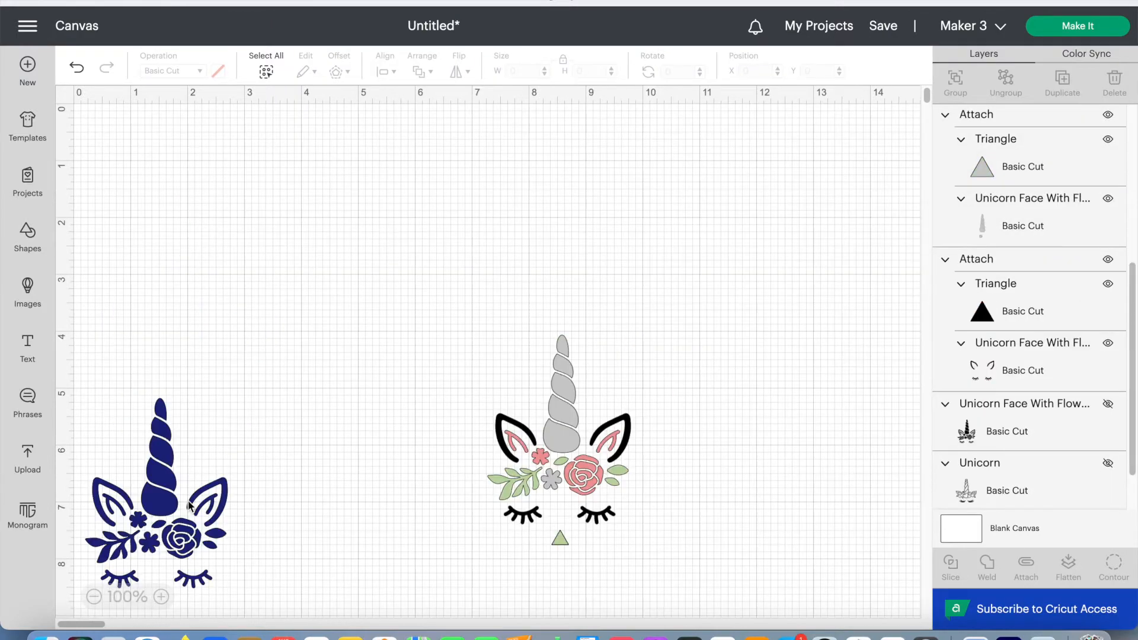
pyautogui.click(189, 504)
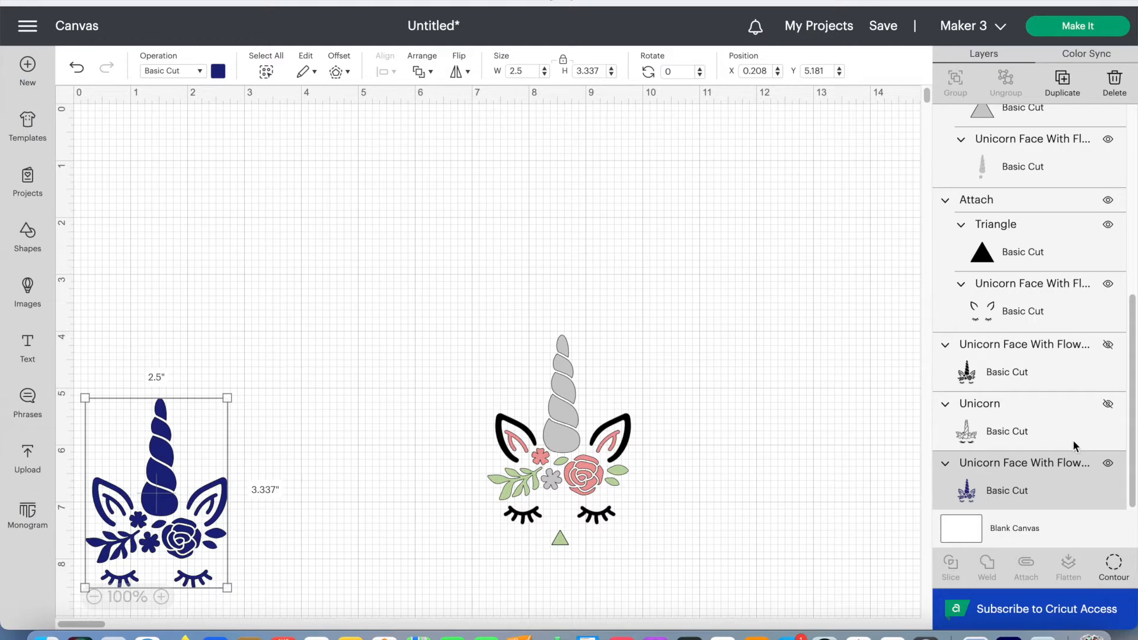
pyautogui.click(1108, 466)
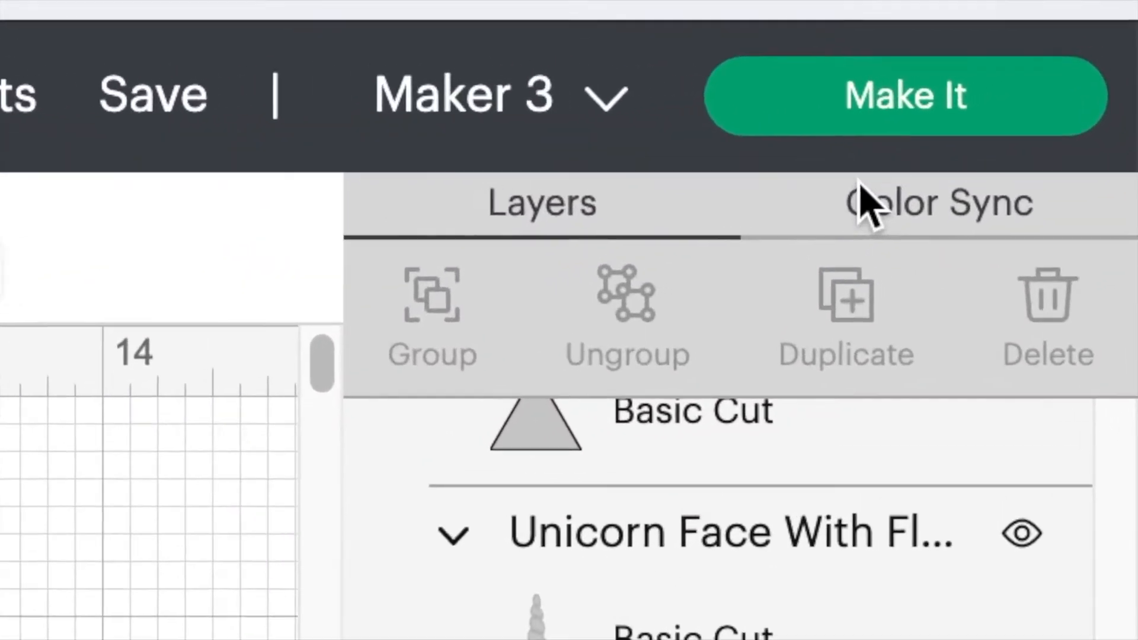
# Use Color Sync to move the green leaves layer onto the light grey material colour
pyautogui.click(1021, 95)
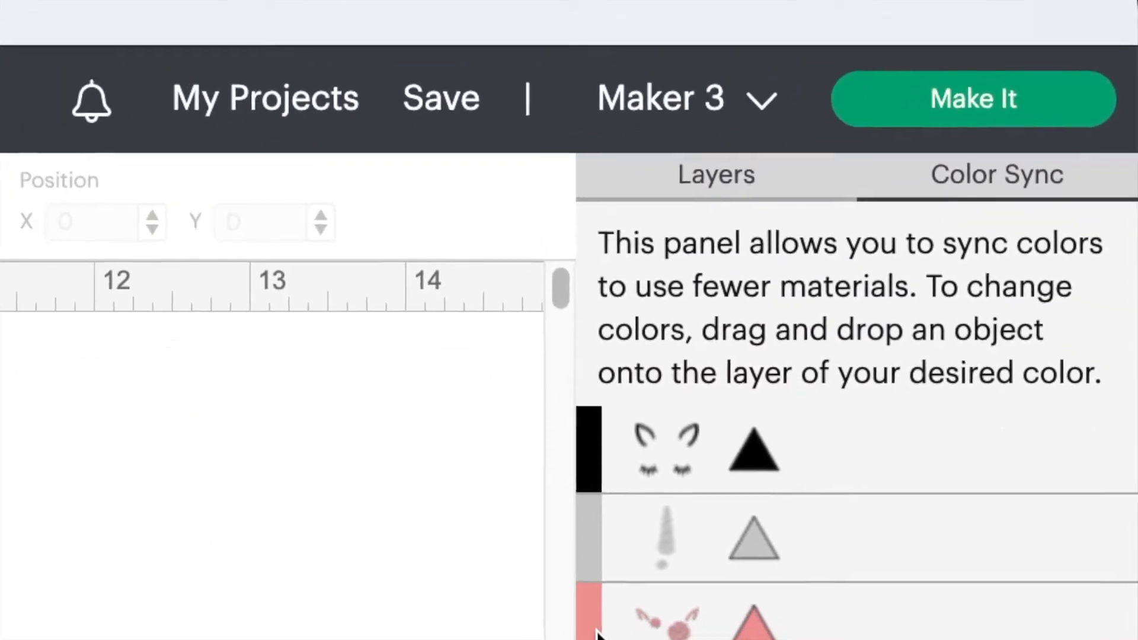
pyautogui.moveTo(688, 521); pyautogui.dragTo(784, 414)
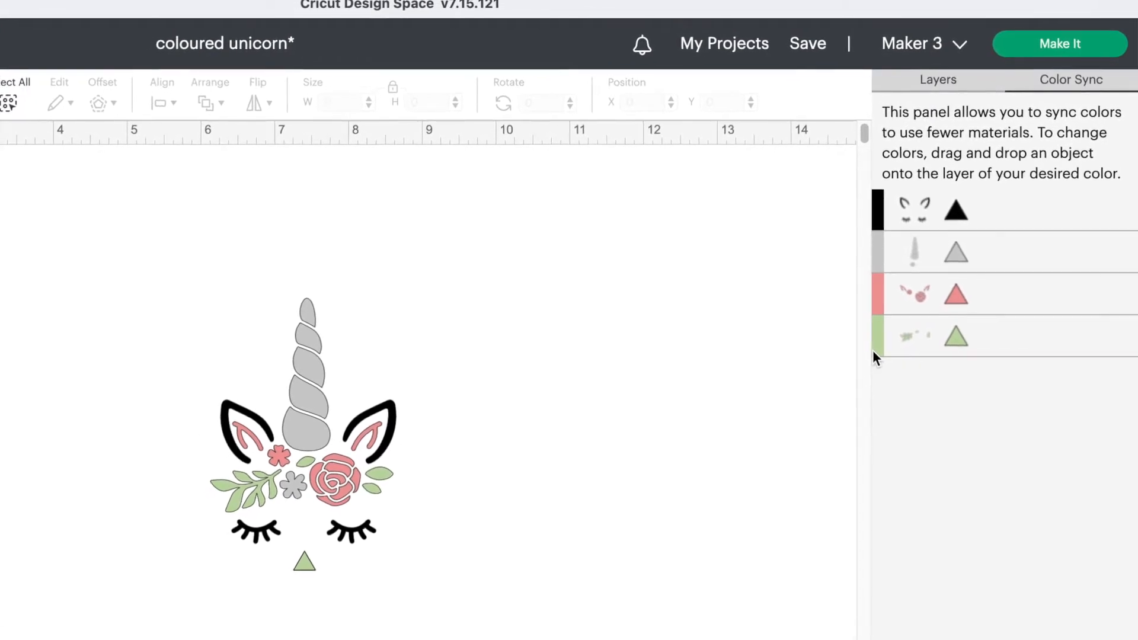
pyautogui.moveTo(881, 340); pyautogui.dragTo(913, 238)
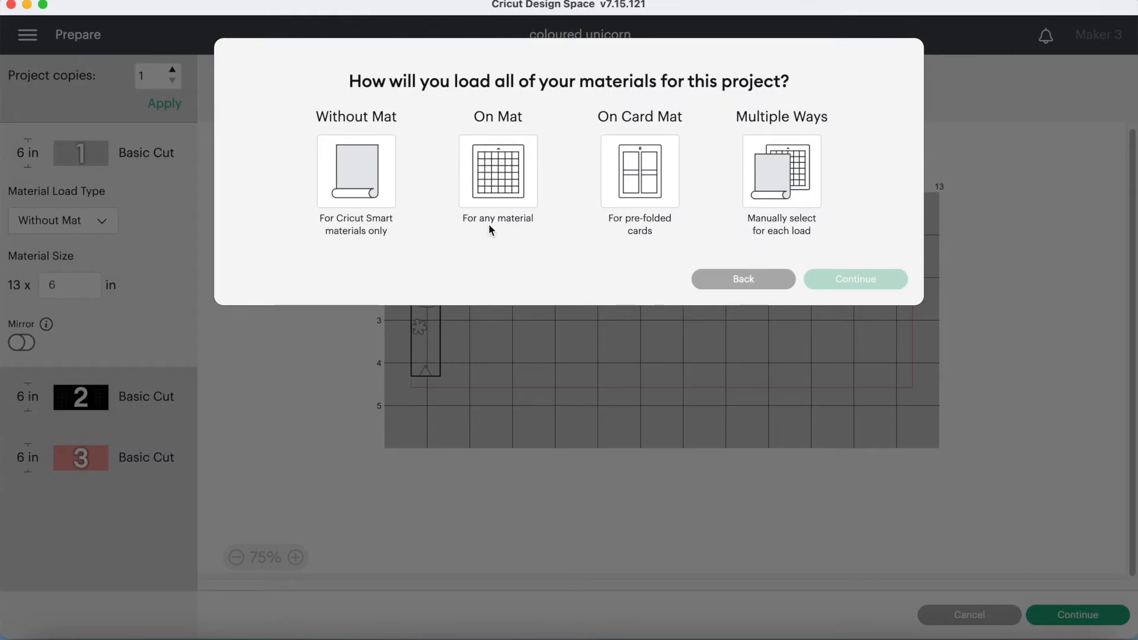
# Load all materials on a 12 in x 12 in mat and shift the leaf piece about 1 in away from the horn on the grey mat
pyautogui.click(513, 172)
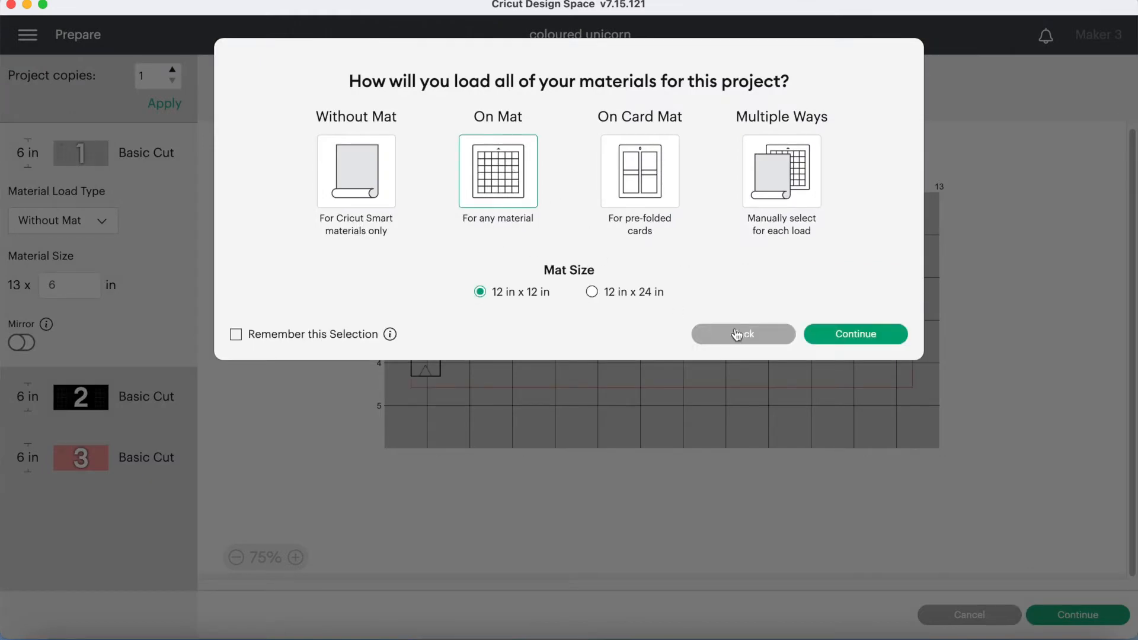
pyautogui.click(863, 347)
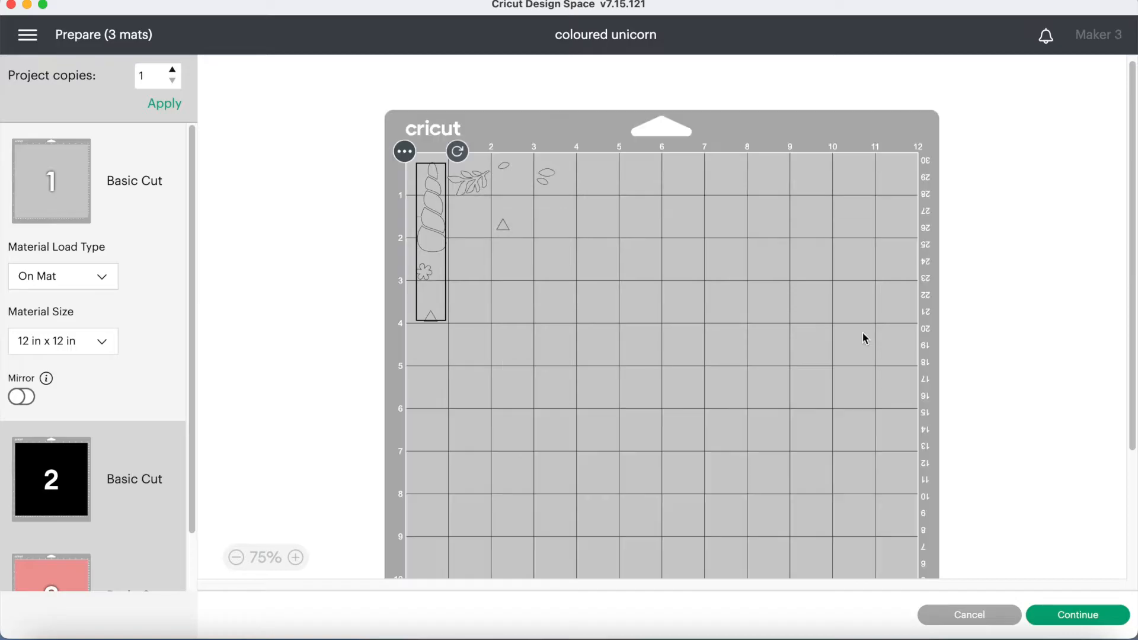
pyautogui.click(514, 179)
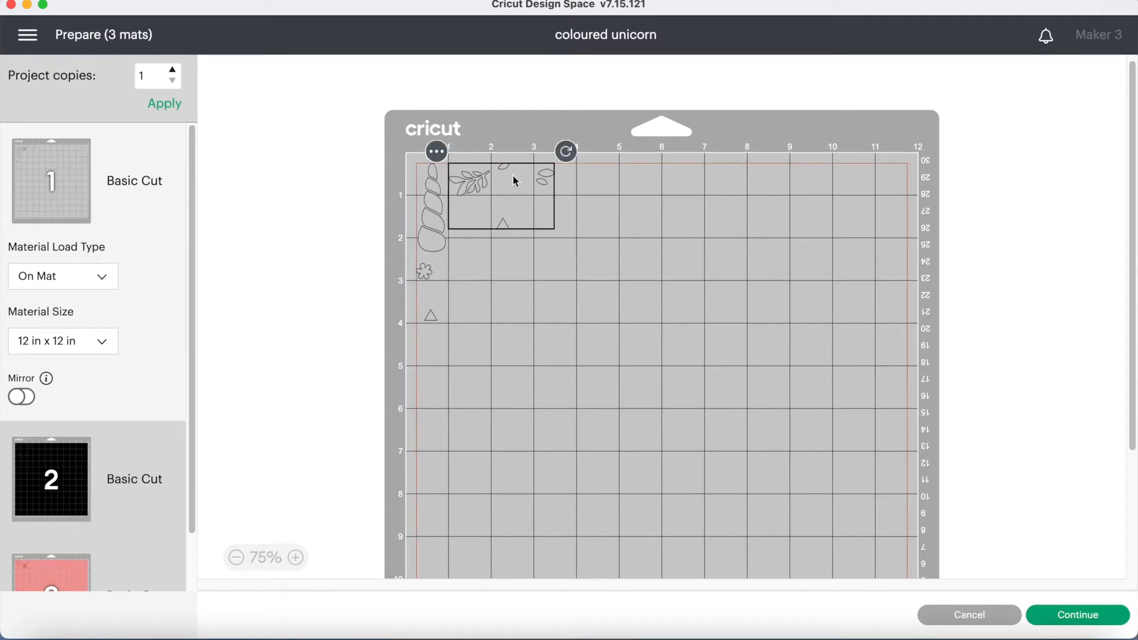
pyautogui.moveTo(514, 181); pyautogui.dragTo(557, 188)
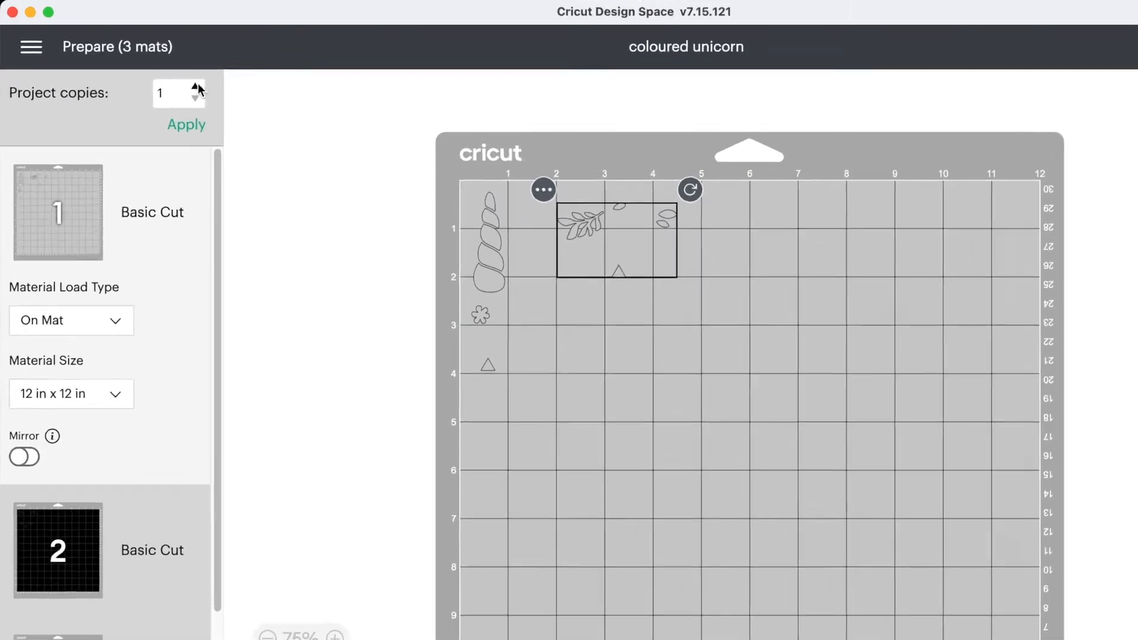
# Set the project copies to 2 and apply the change
pyautogui.click(172, 69)
pyautogui.click(218, 146)
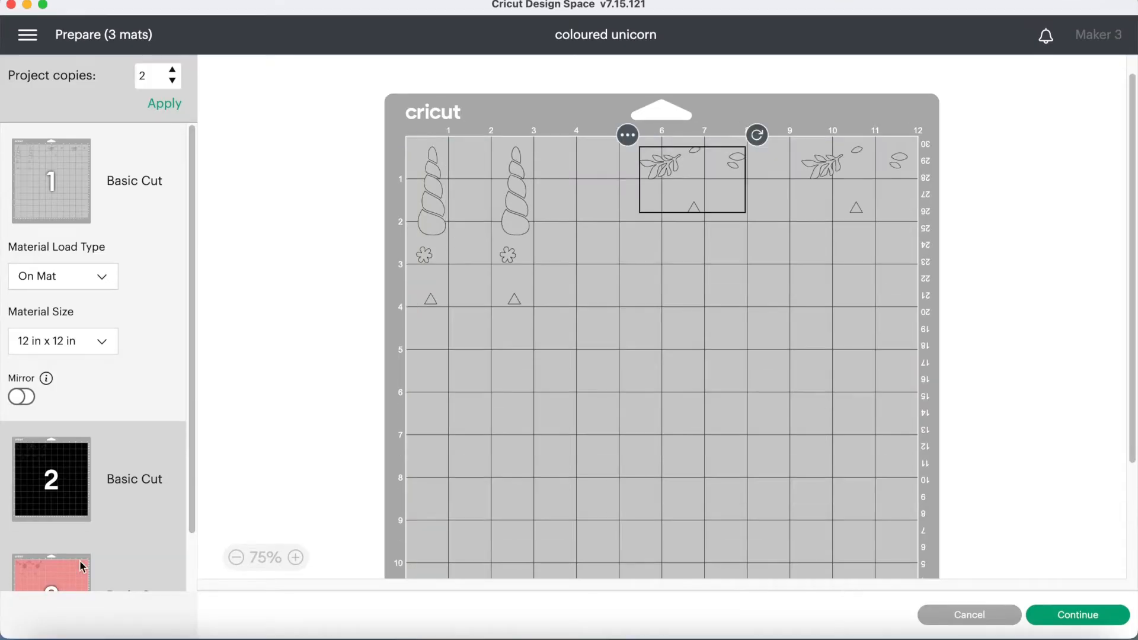
# Move the first ears-and-flowers piece from the pink mat to the grey mat and place it in the free area below the leaf pieces
pyautogui.click(82, 568)
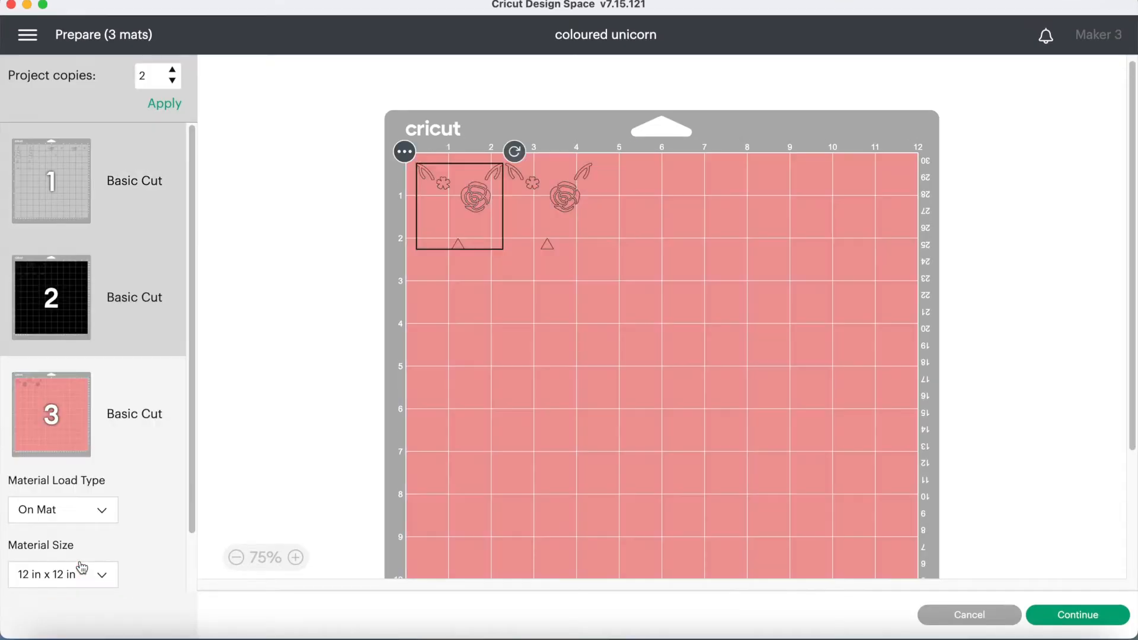
pyautogui.click(403, 152)
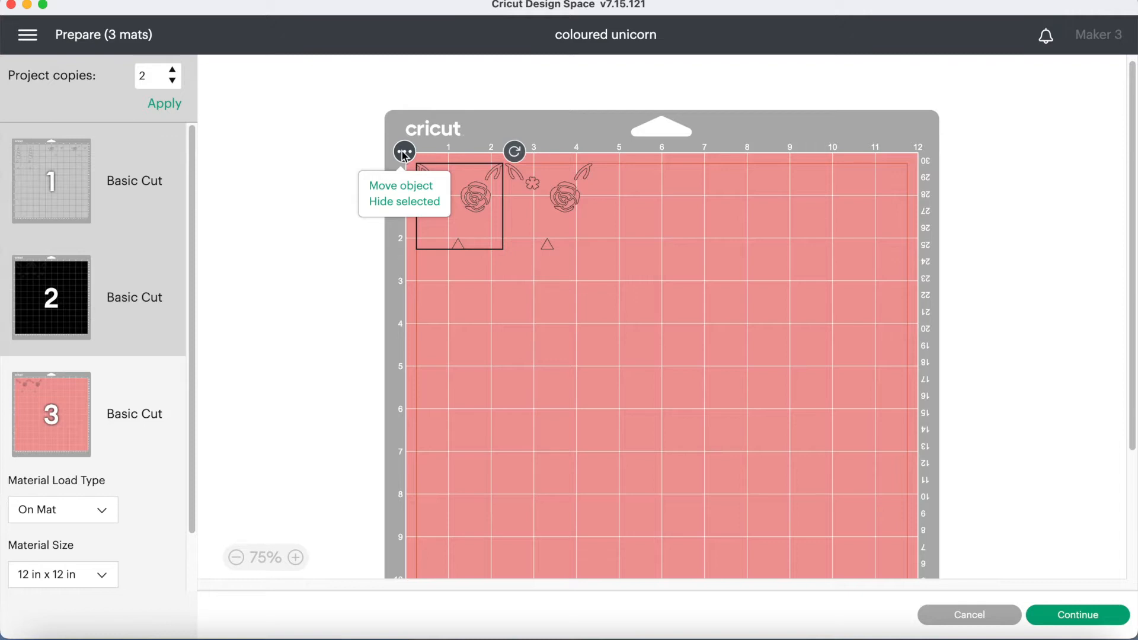
pyautogui.click(401, 189)
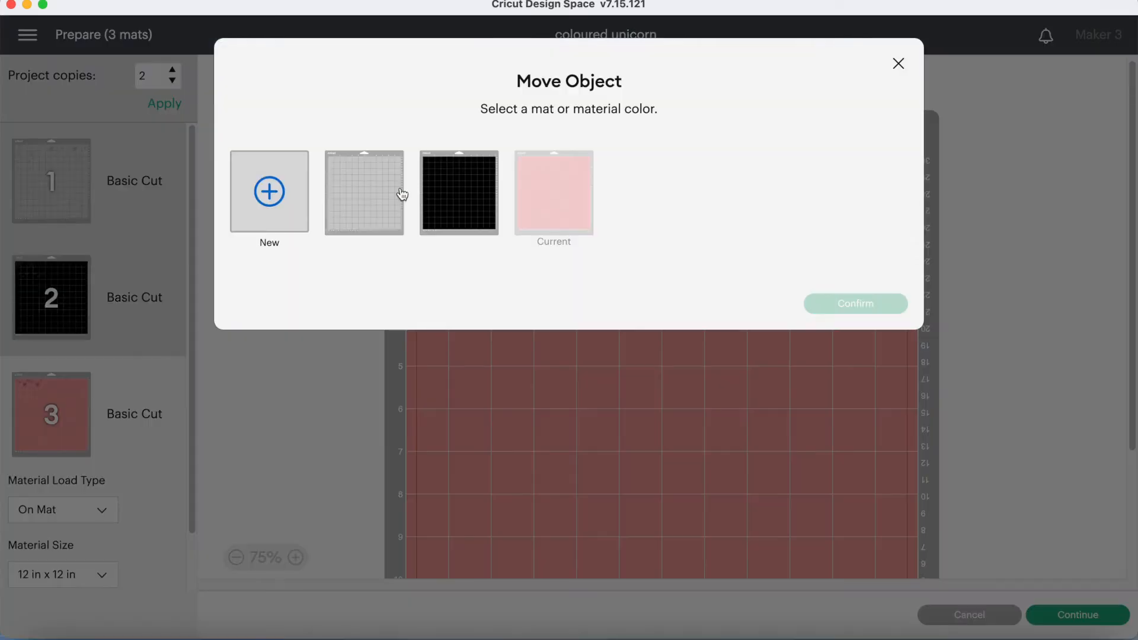
pyautogui.click(356, 203)
pyautogui.click(835, 309)
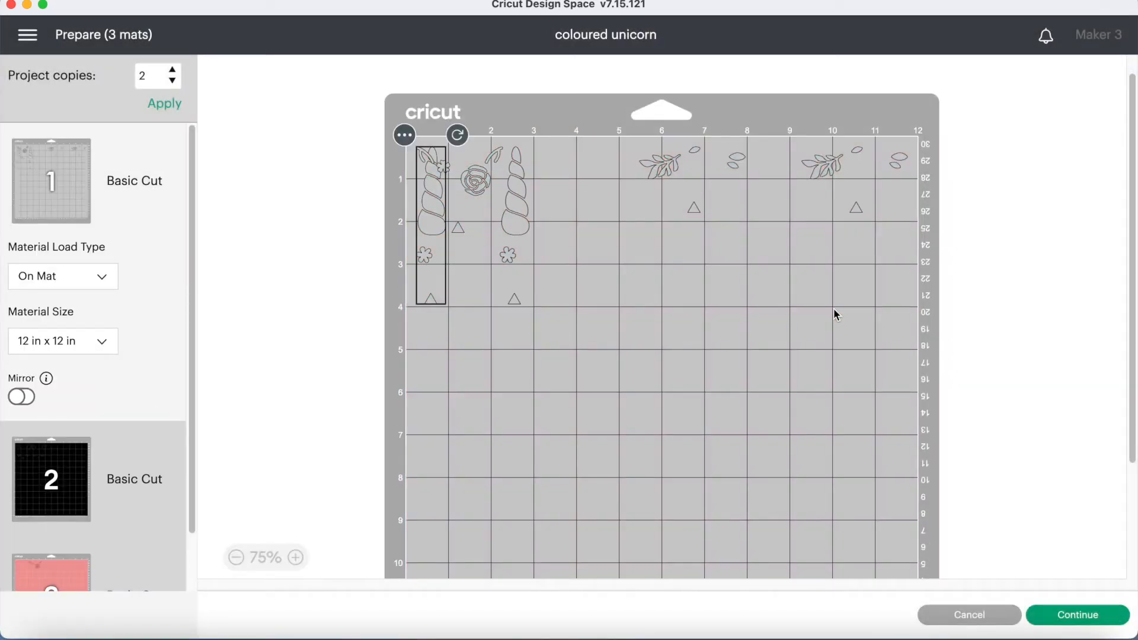
pyautogui.click(478, 186)
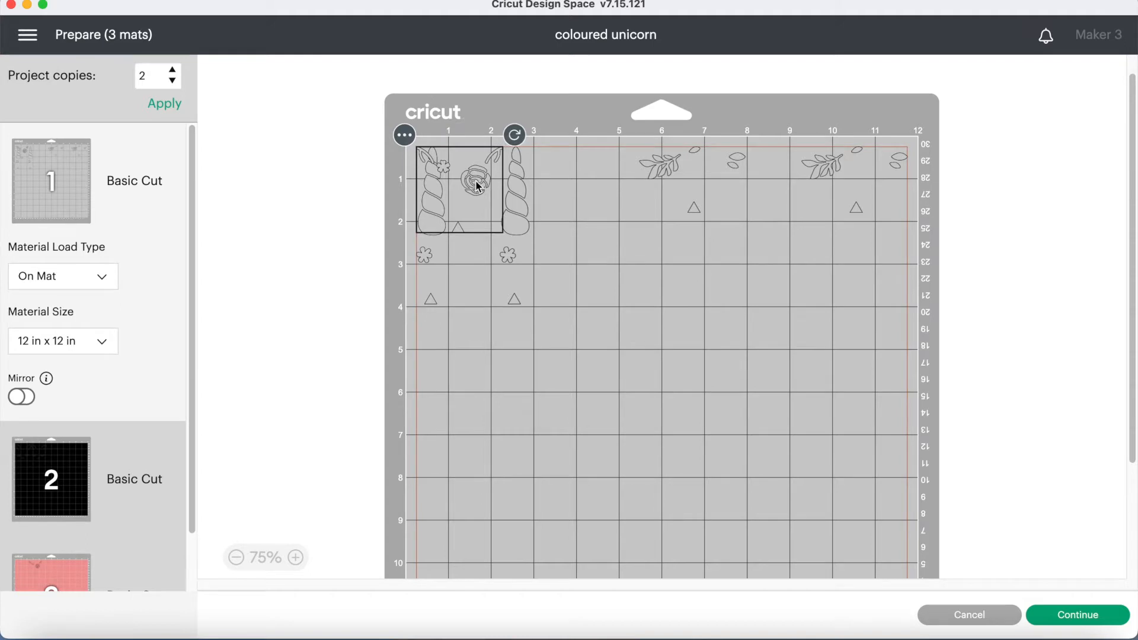
pyautogui.moveTo(477, 186); pyautogui.dragTo(682, 323)
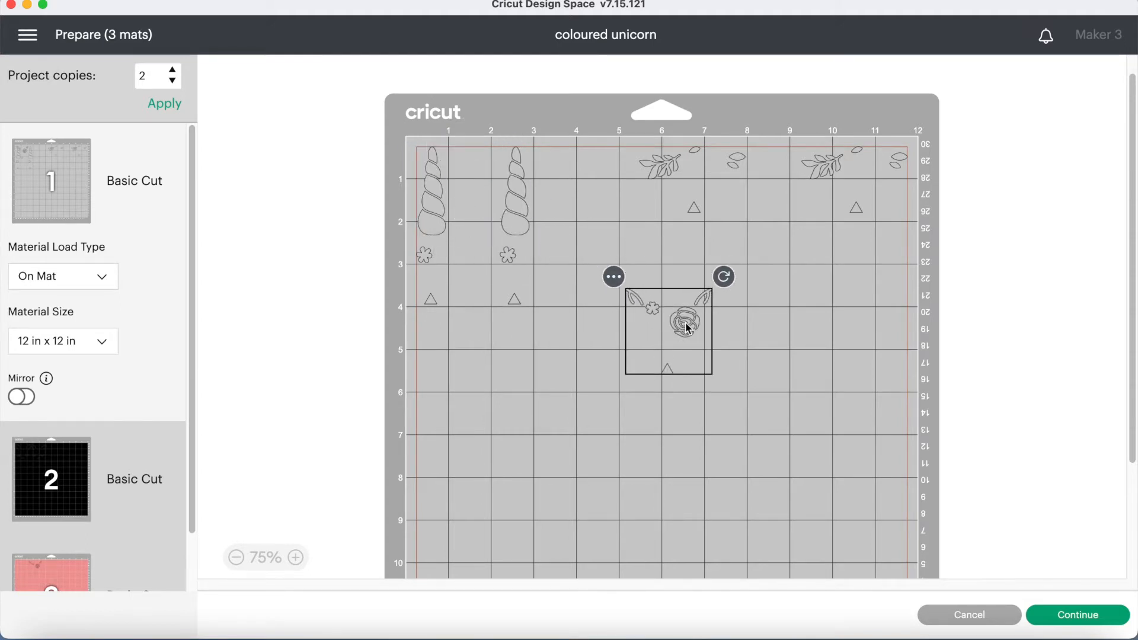
# Move the ears-and-flowers piece from the grey mat back to the pink mat
pyautogui.click(613, 276)
pyautogui.click(610, 307)
pyautogui.click(561, 191)
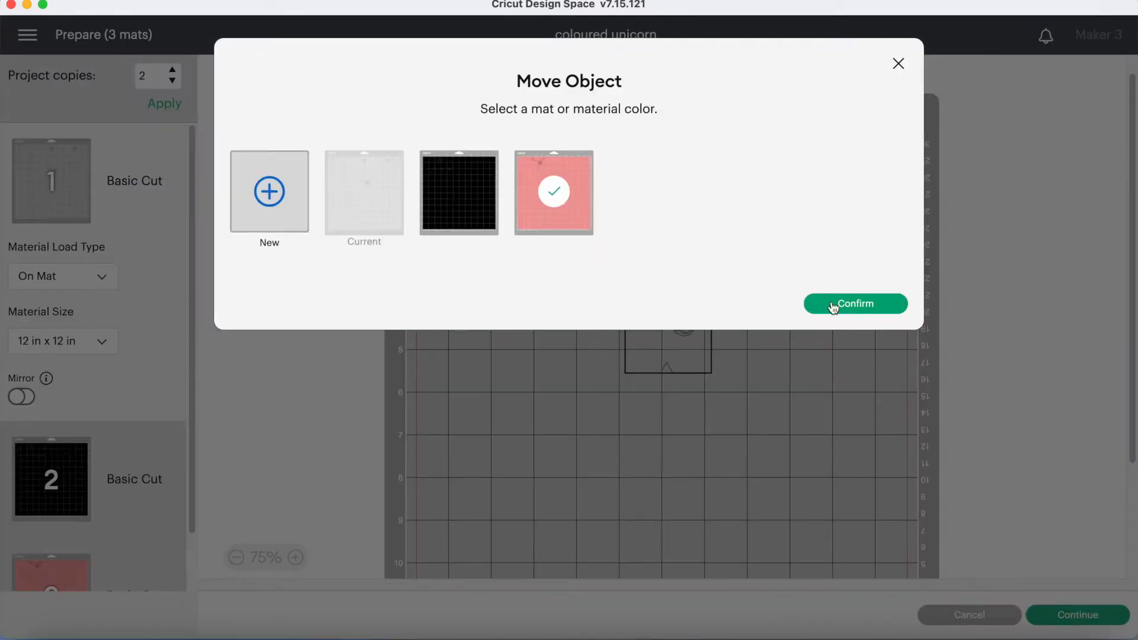
pyautogui.click(831, 307)
# Place the two horn pieces side by side and bring the two leaf pieces together on the grey mat, then continue to the Make stage
pyautogui.moveTo(581, 223); pyautogui.dragTo(511, 236)
pyautogui.click(676, 334)
pyautogui.moveTo(677, 334); pyautogui.dragTo(606, 218)
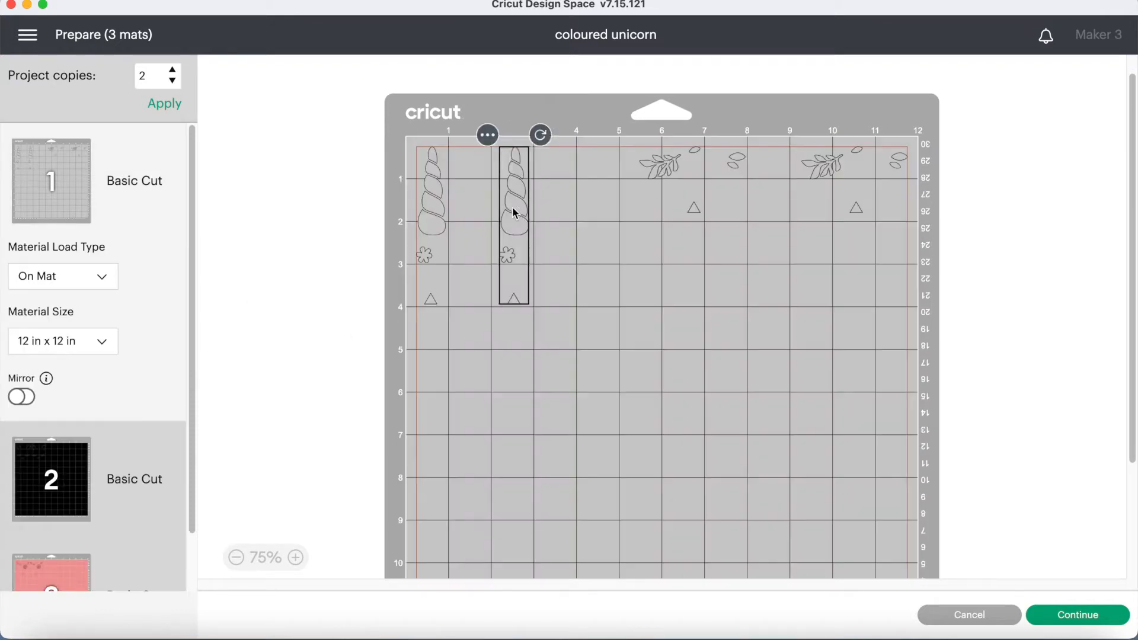
pyautogui.moveTo(516, 195); pyautogui.dragTo(472, 195)
pyautogui.click(705, 173)
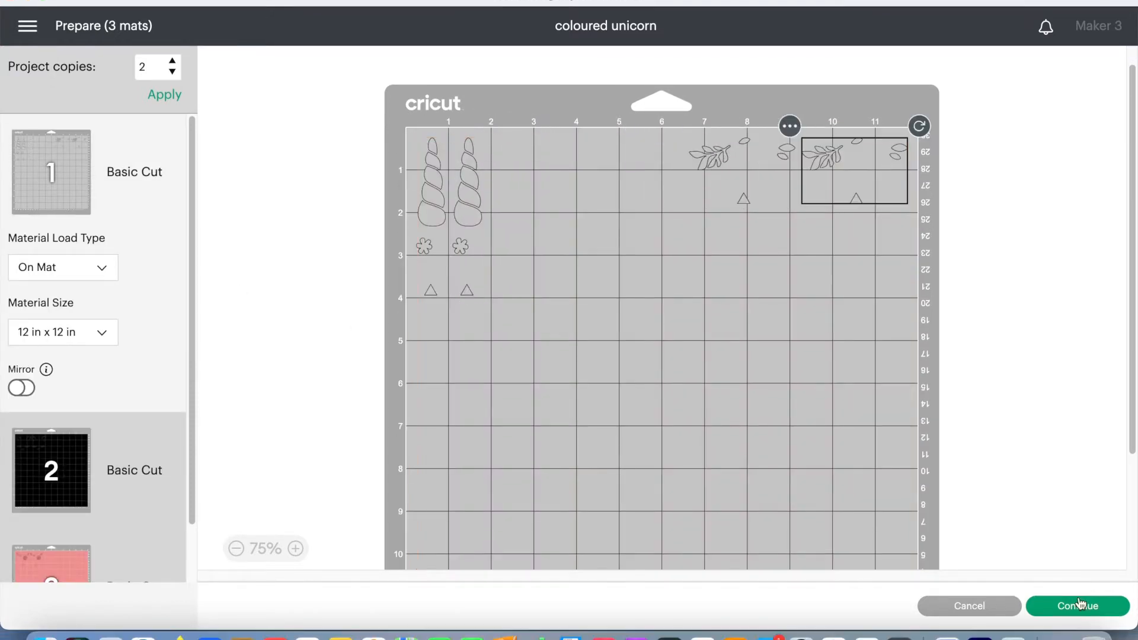
pyautogui.click(1077, 614)
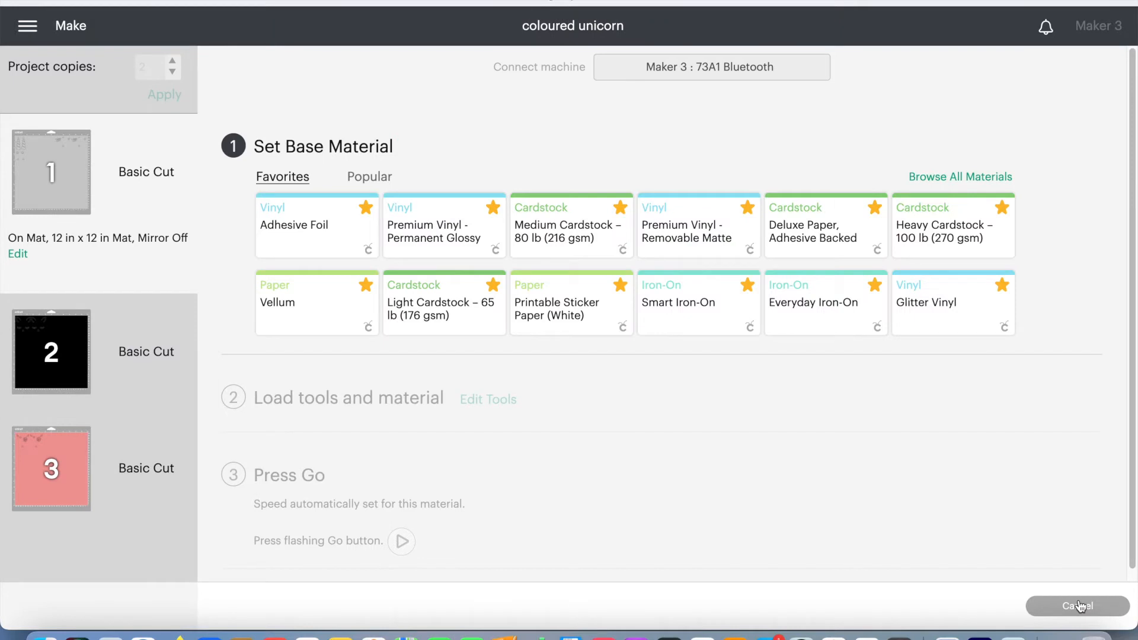